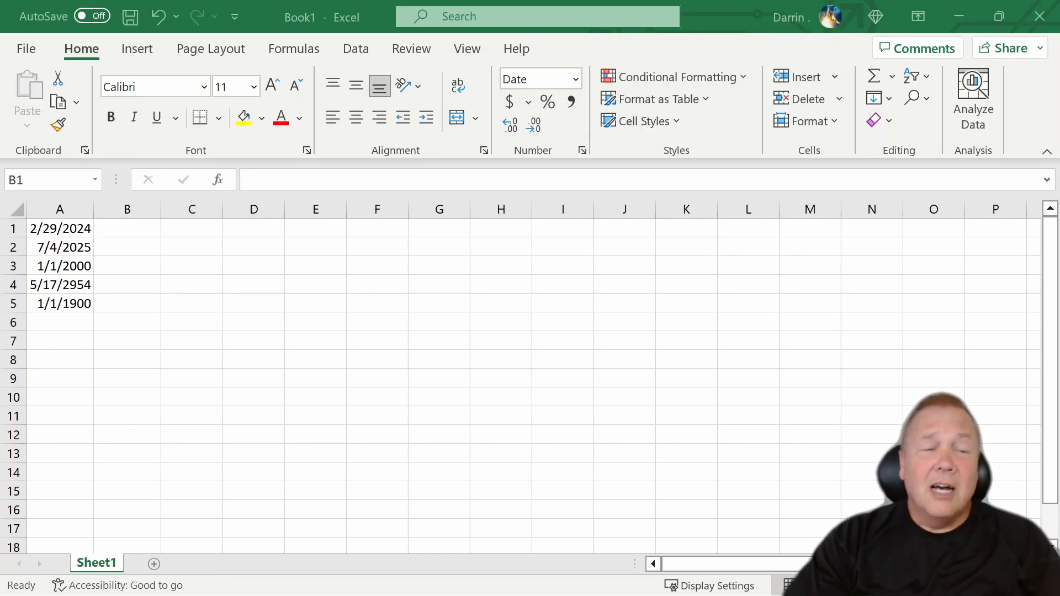
Enter the formula =A1+6 in cell B1 to add six days to the first date.
click(136, 228)
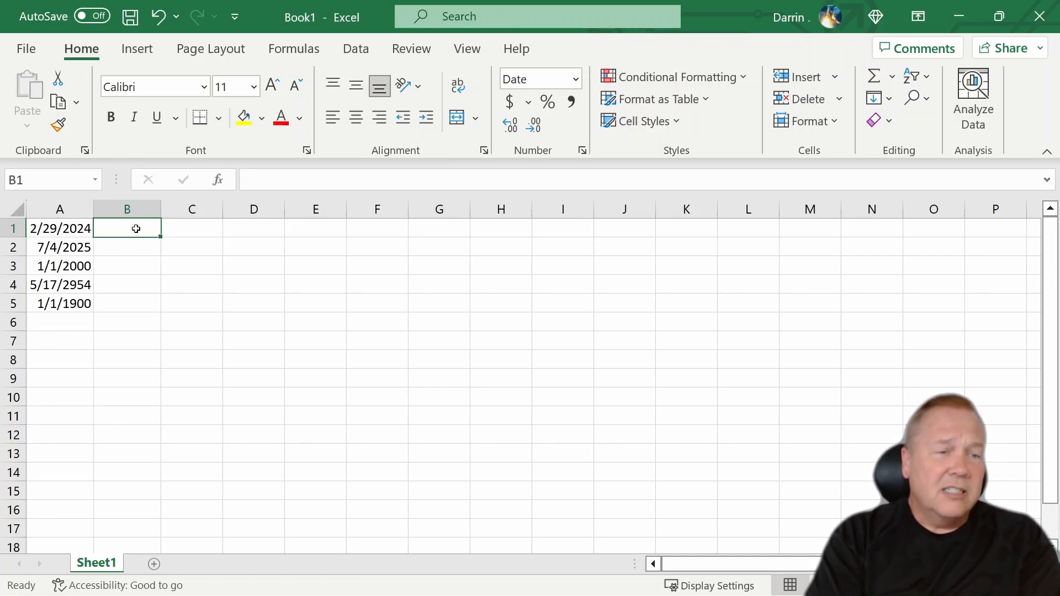
text(=)
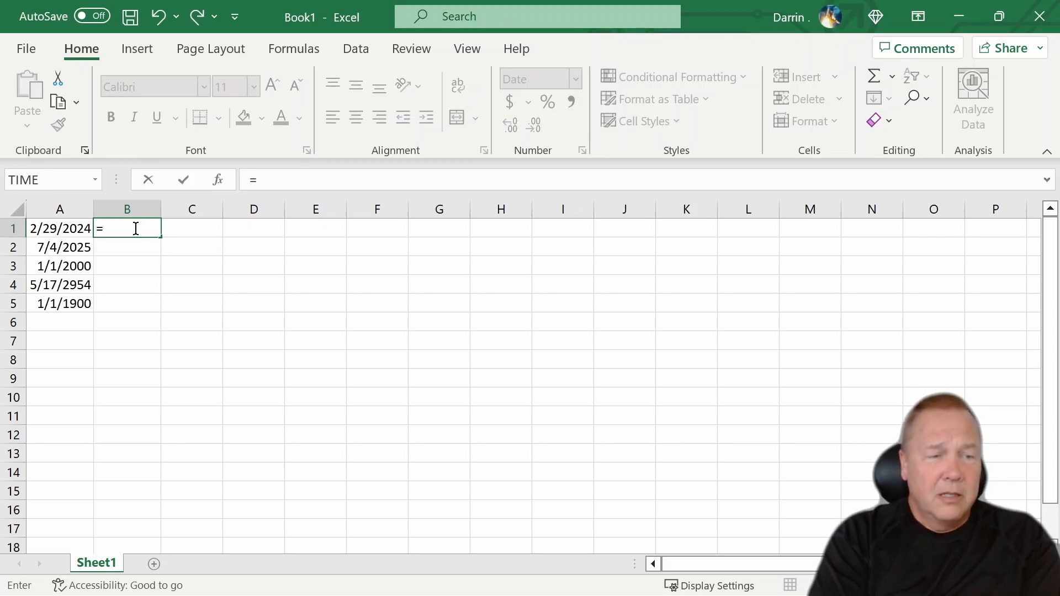
text(a1+6)
key(Return)
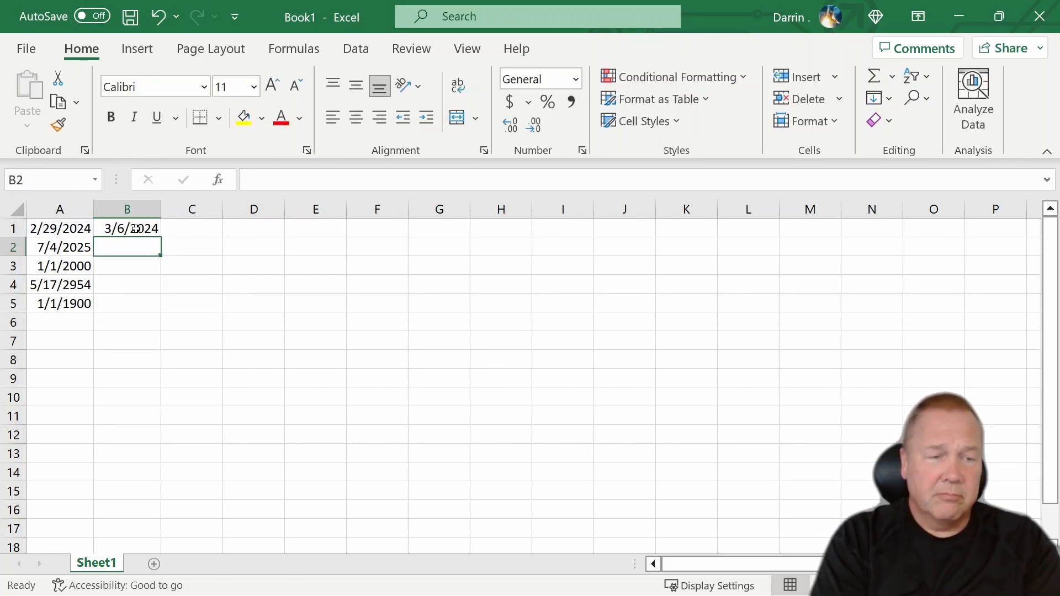
Enter the formula =A1-100 in cell C1 to subtract 100 days from the first date.
click(191, 230)
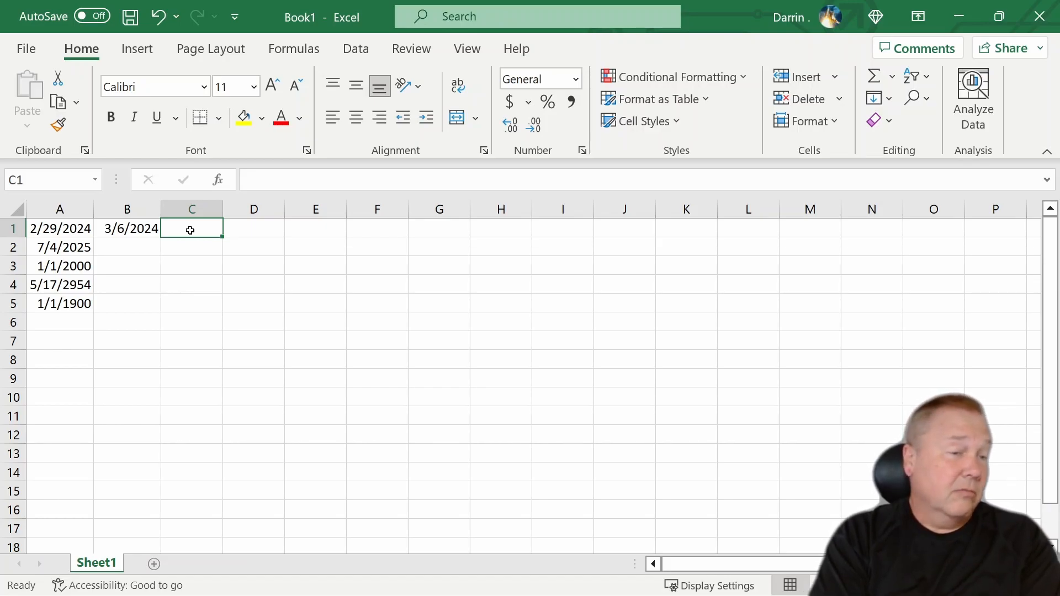
text(-)
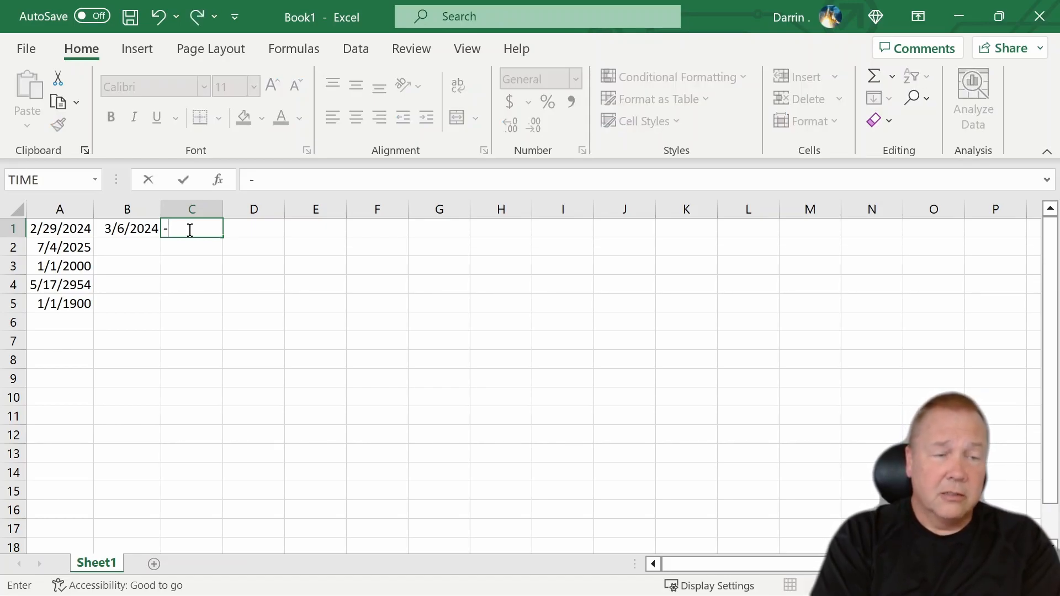
key(BackSpace)
text(=)
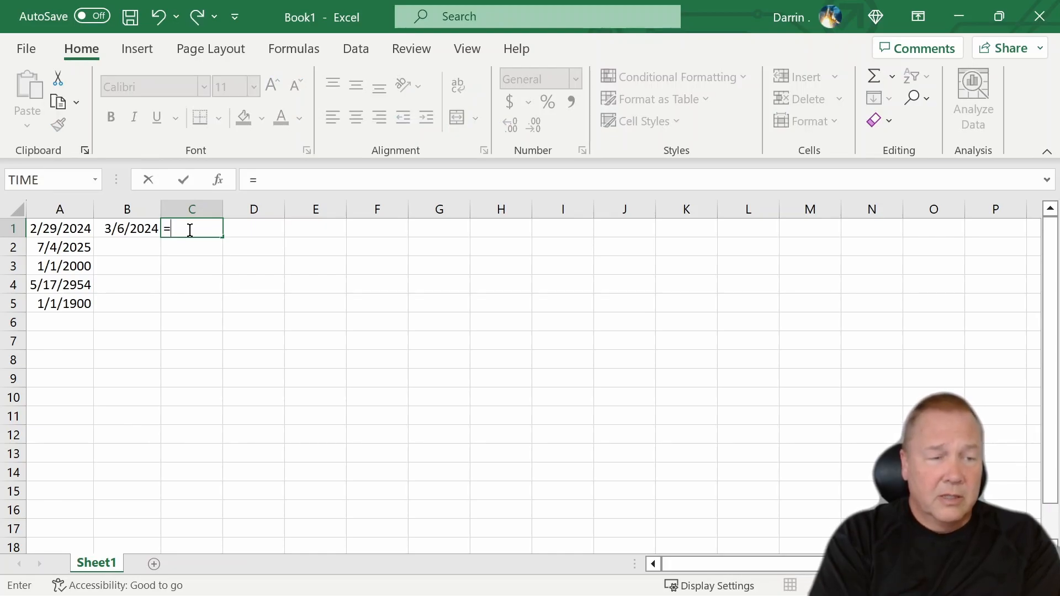
text(a1-100)
key(Return)
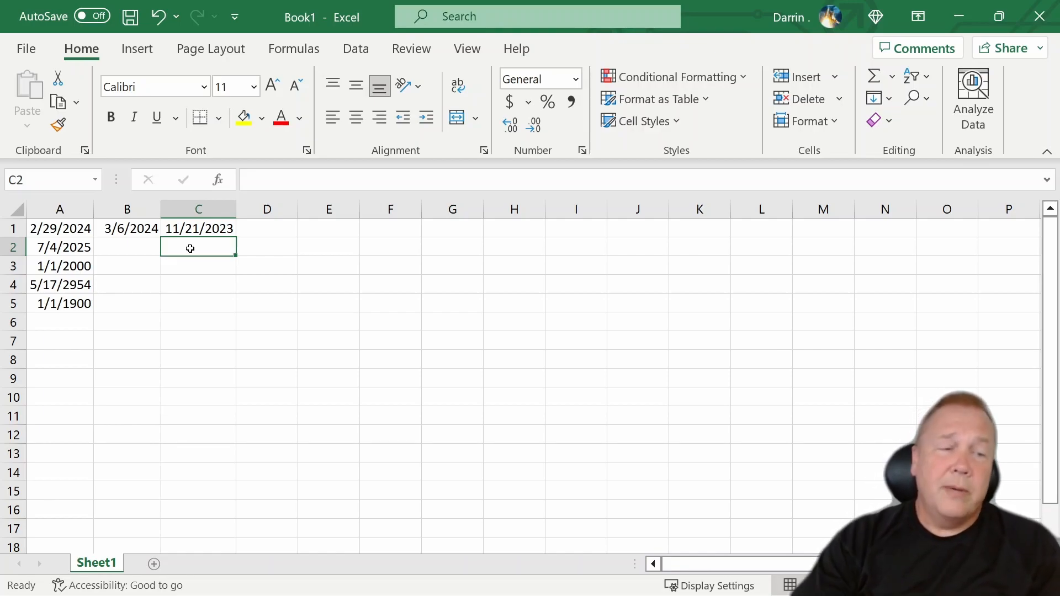
Enter the formula =A1-A2 in cell B2 to subtract the second date from the first.
click(147, 251)
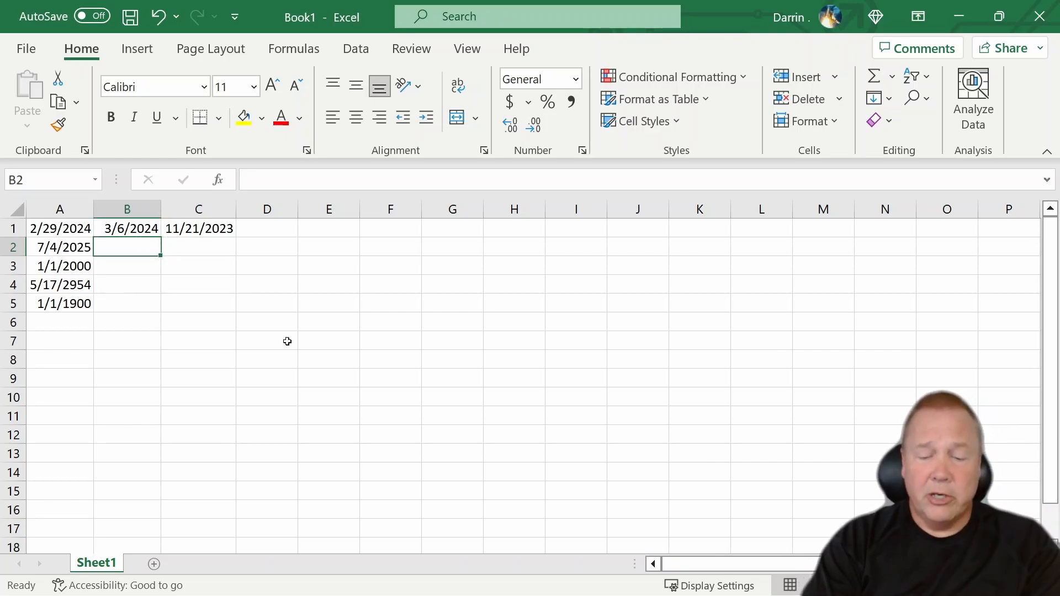
text(=)
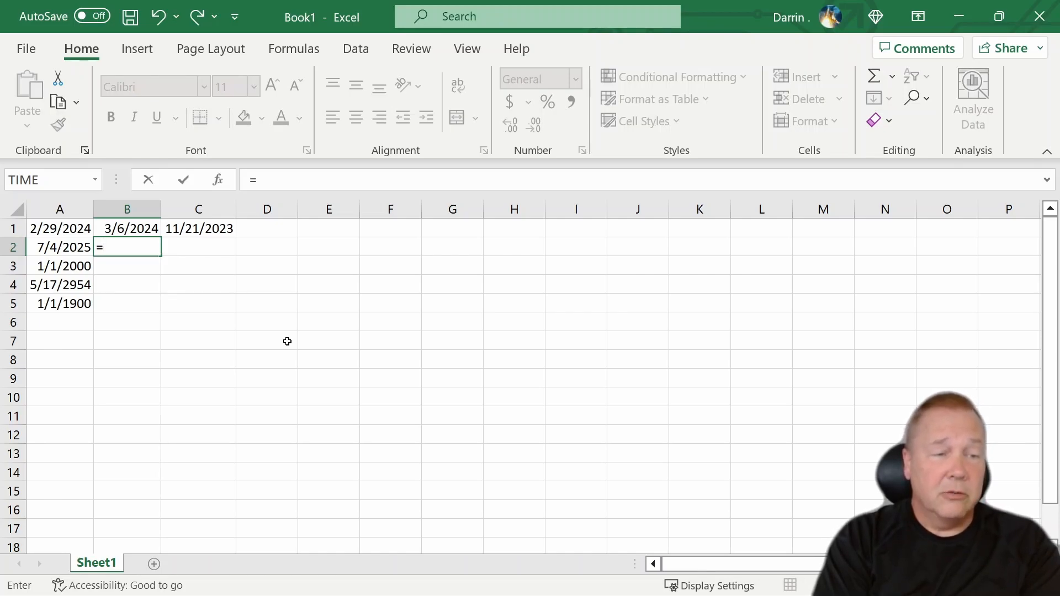
text(a1)
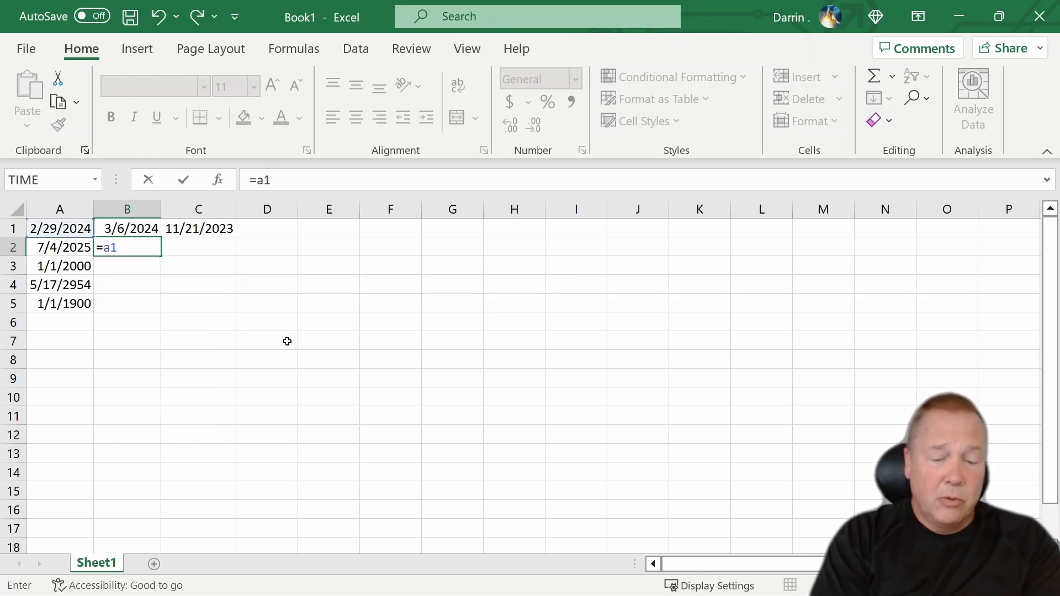
text(-a2)
key(Return)
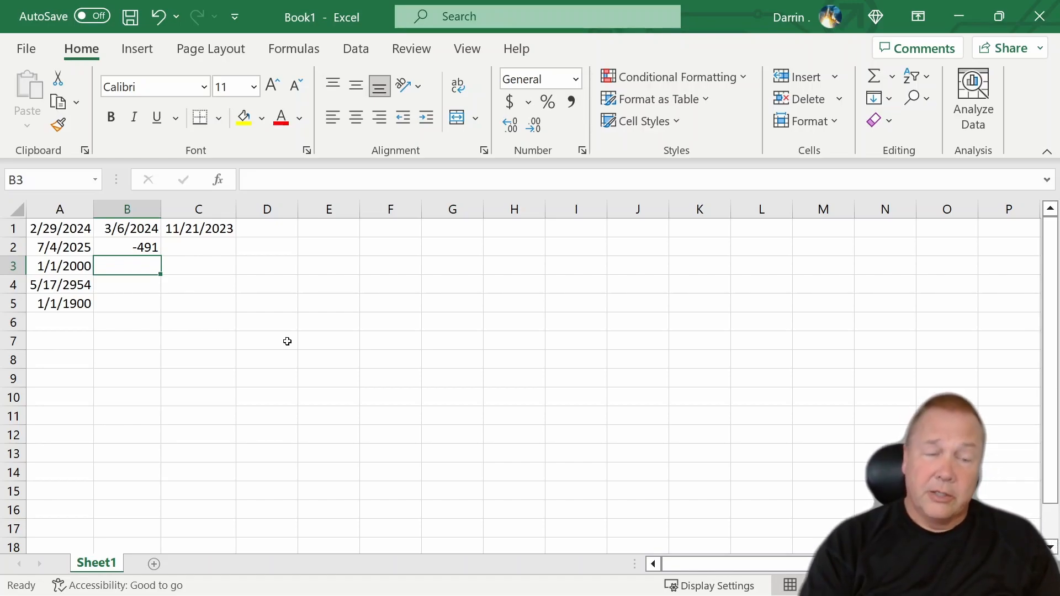
Enter =DAYS(A1,A2) in cell C2 to calculate the days between the first two dates.
key(Up)
key(Right)
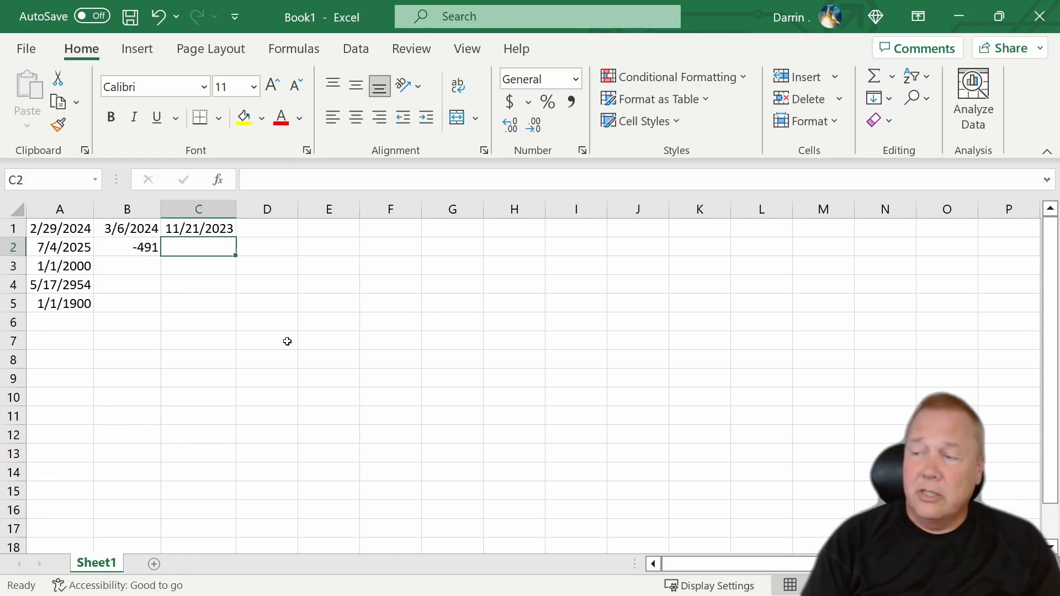
text(=)
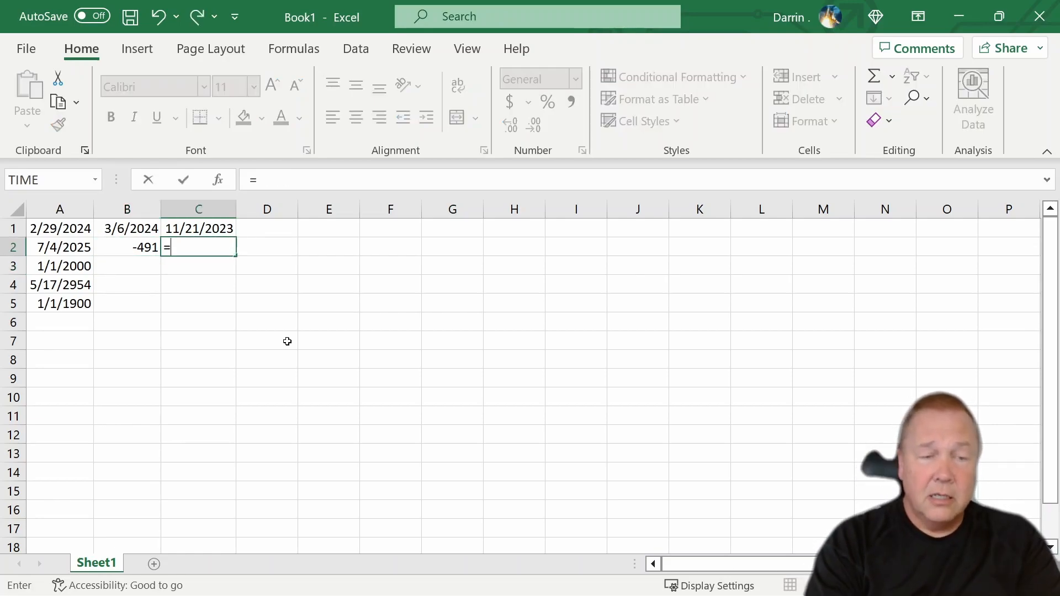
text(da)
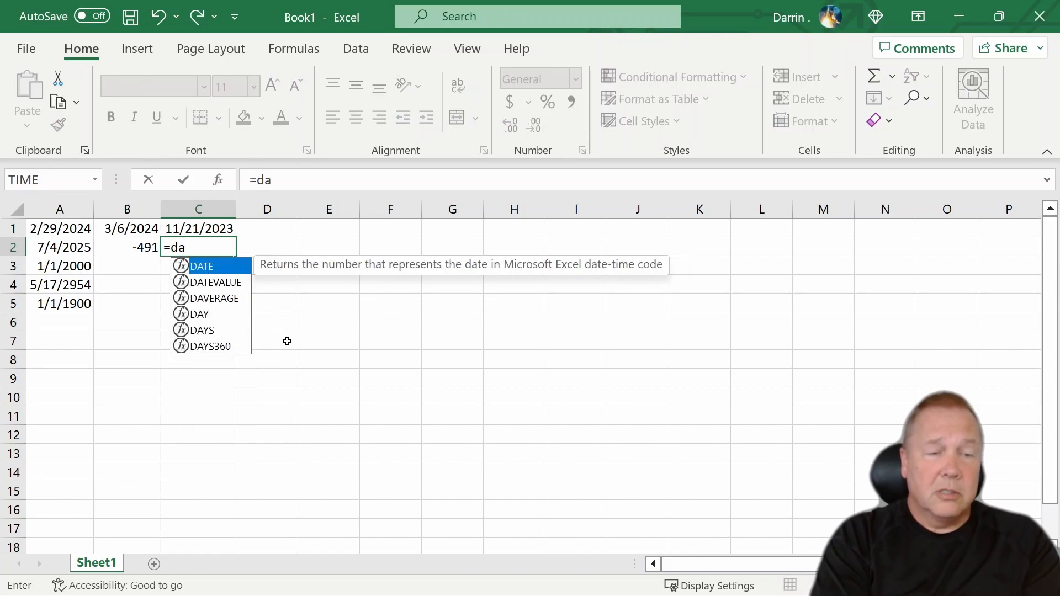
text(ys(a)
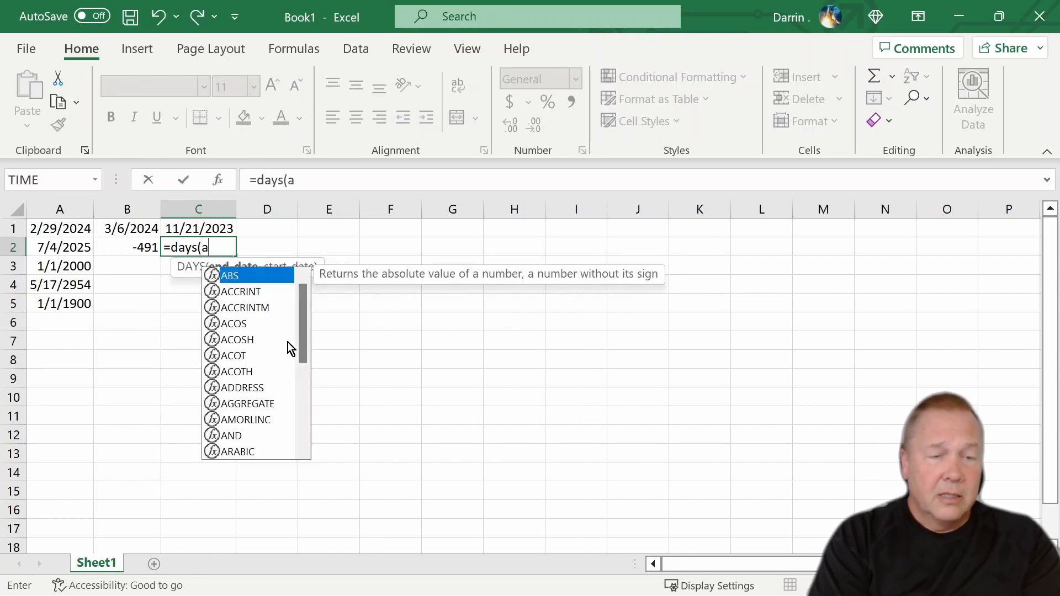
text(1,a2))
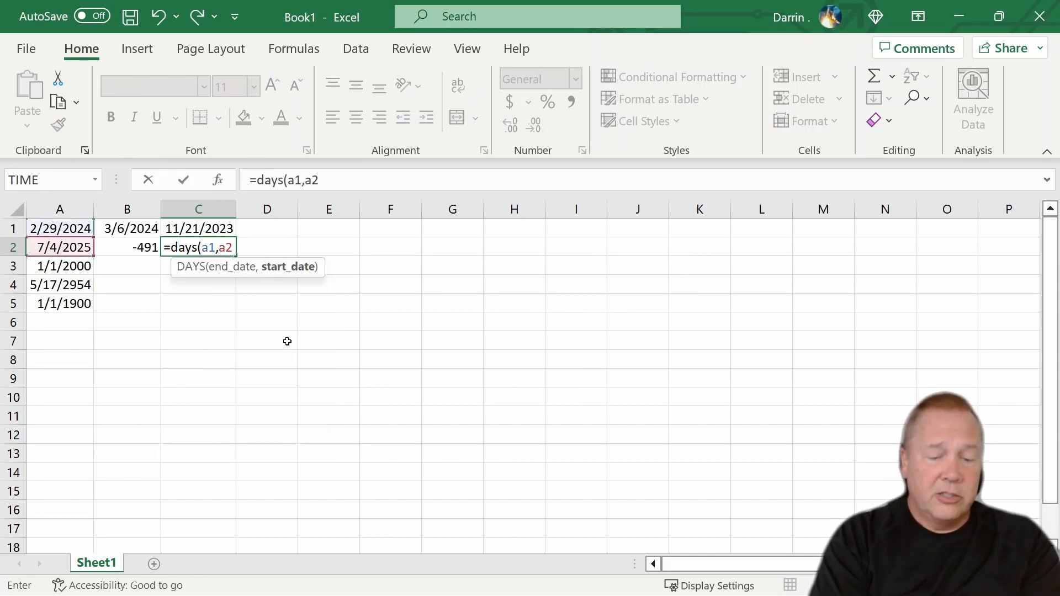
key(Return)
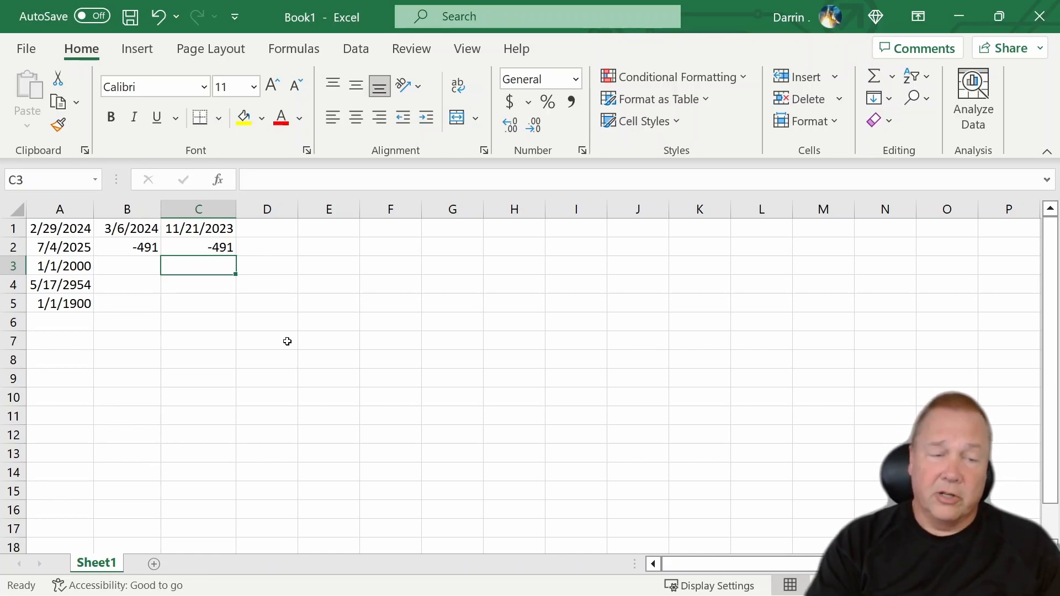
key(Up)
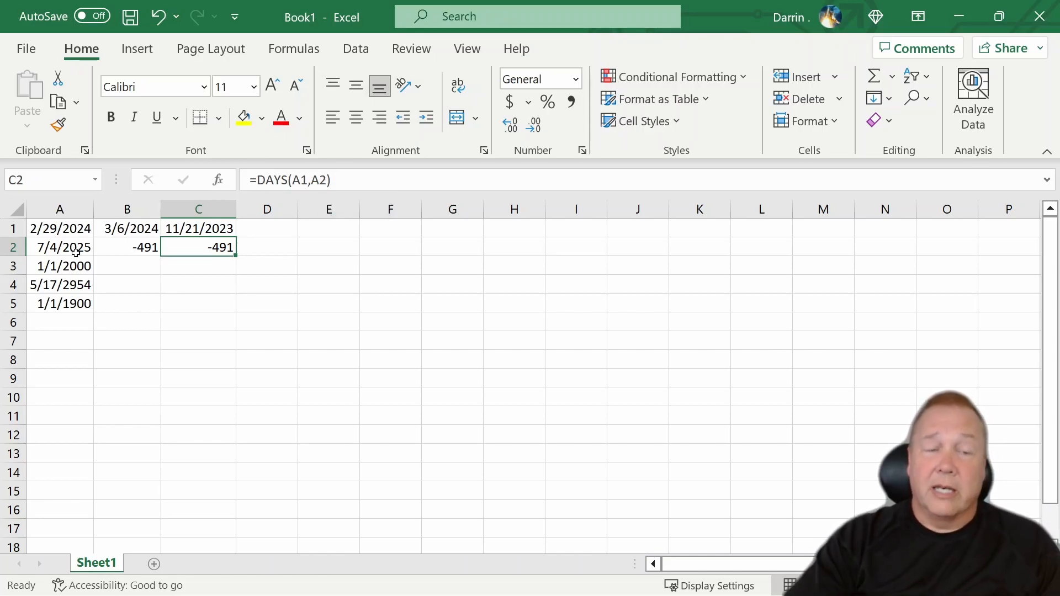
Enter the same day-count formula, =DAYS(A1,A2), in cell B3.
click(132, 269)
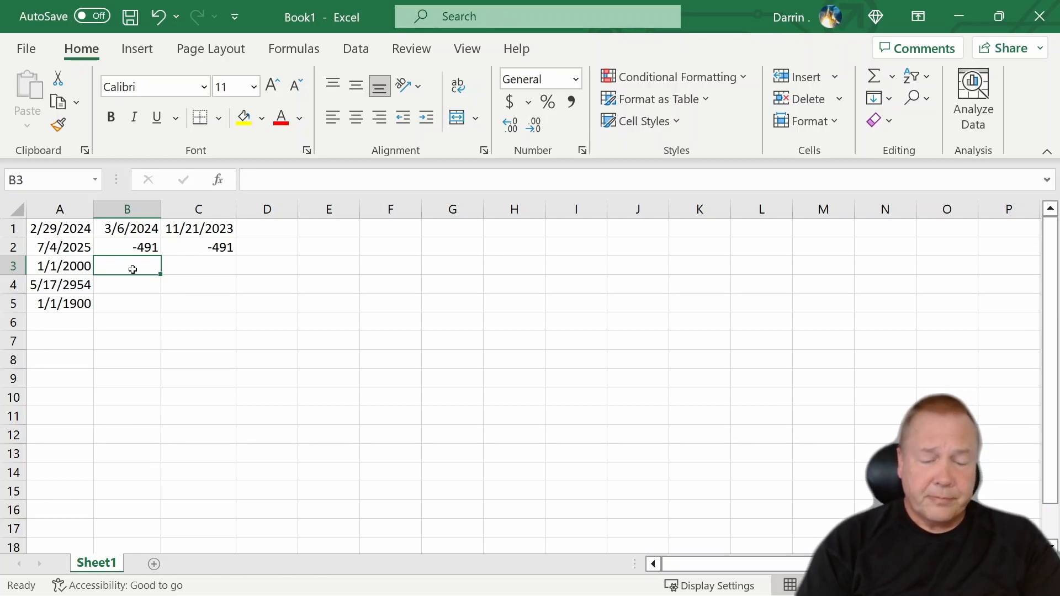
text(=)
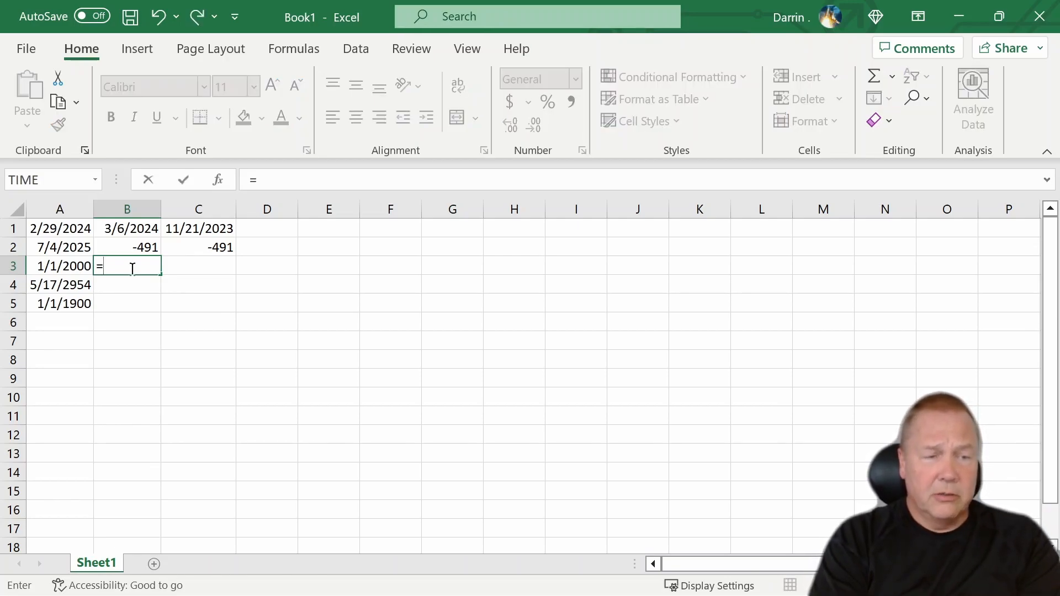
text(days()
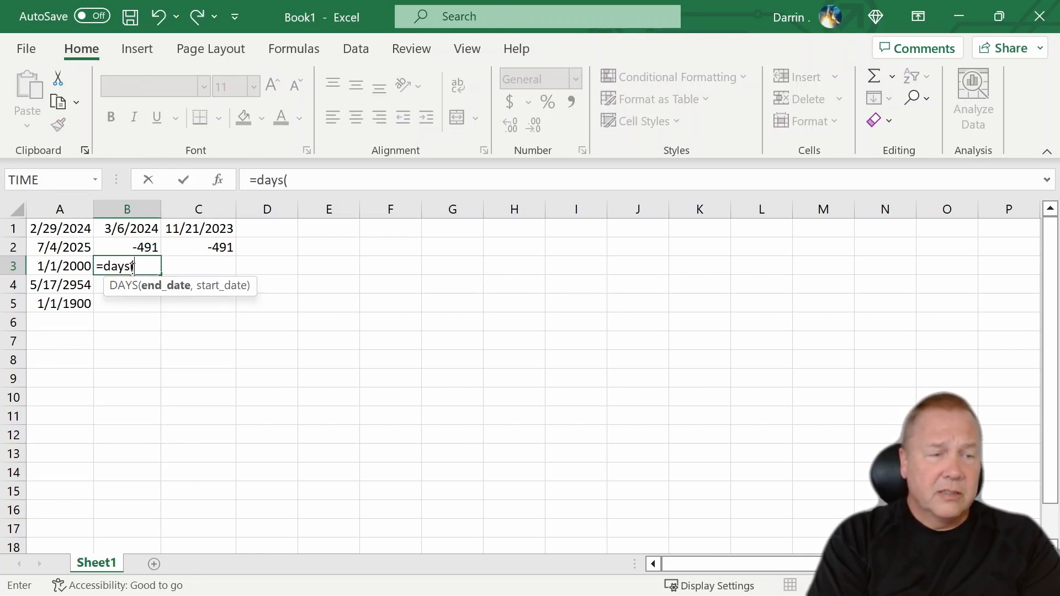
text(a)
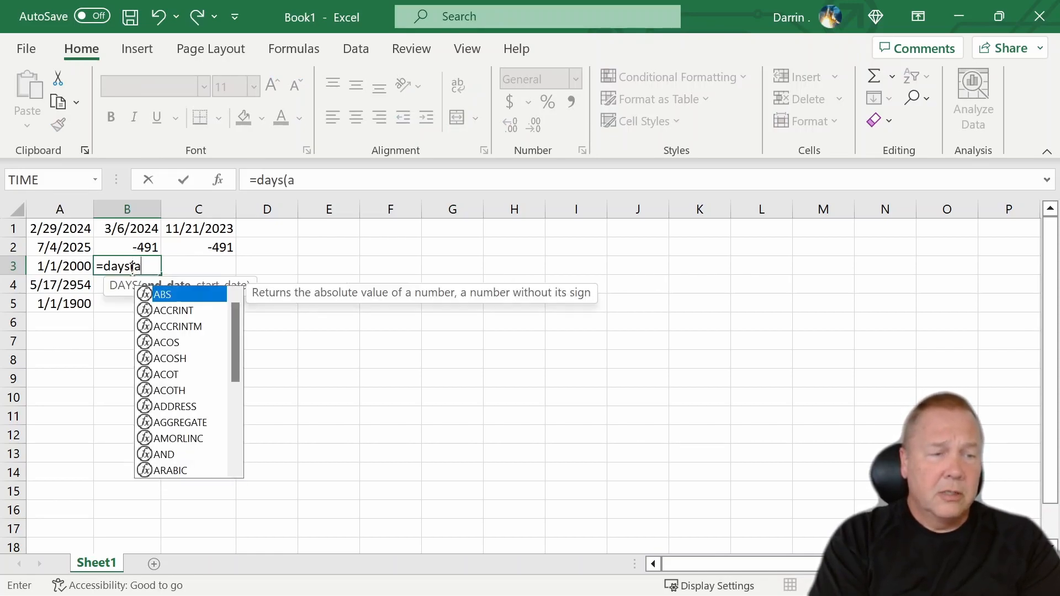
text(1,a2))
key(Return)
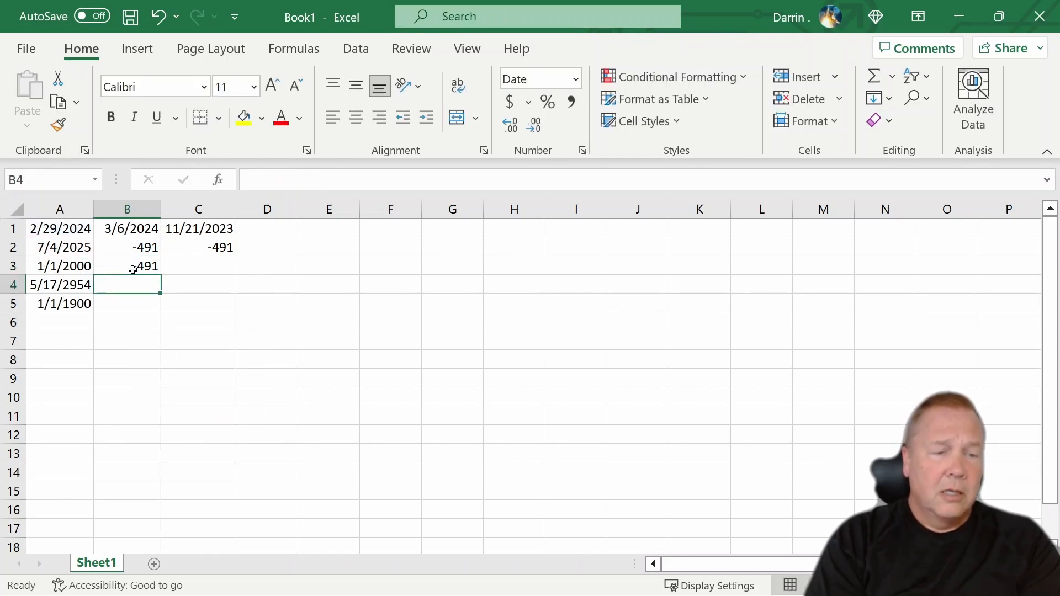
Try to count the working days between the first two dates with =workdays(A1,A2) in cell C3.
click(199, 270)
text(=)
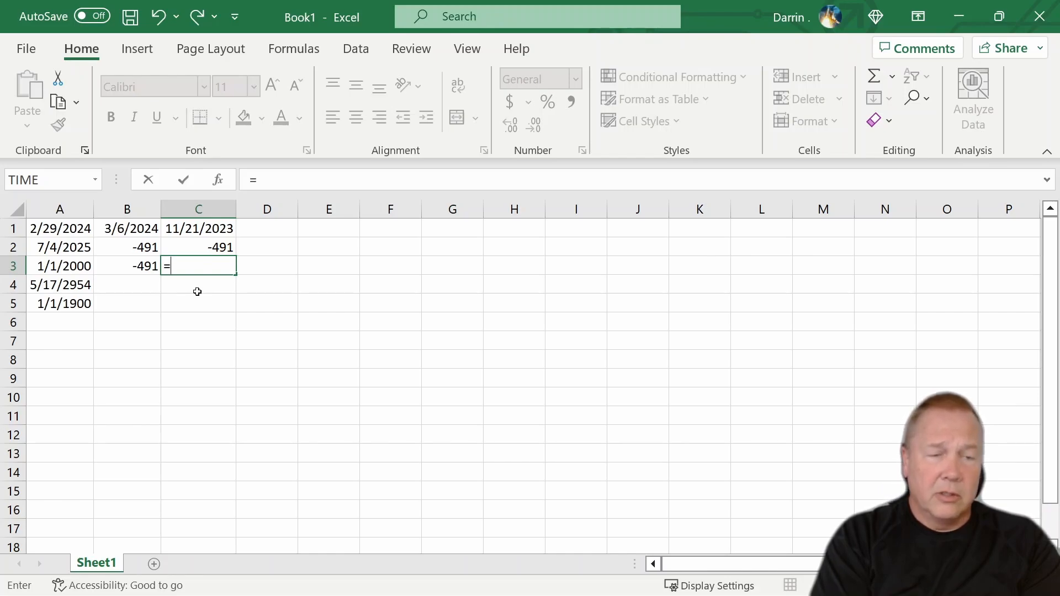
text(workdays)
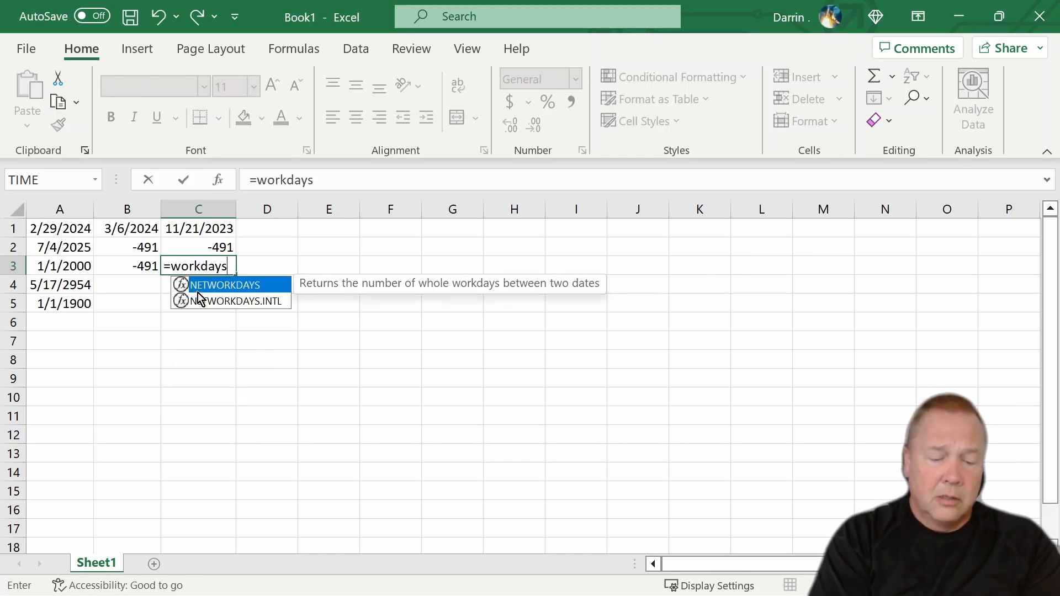
text((a)
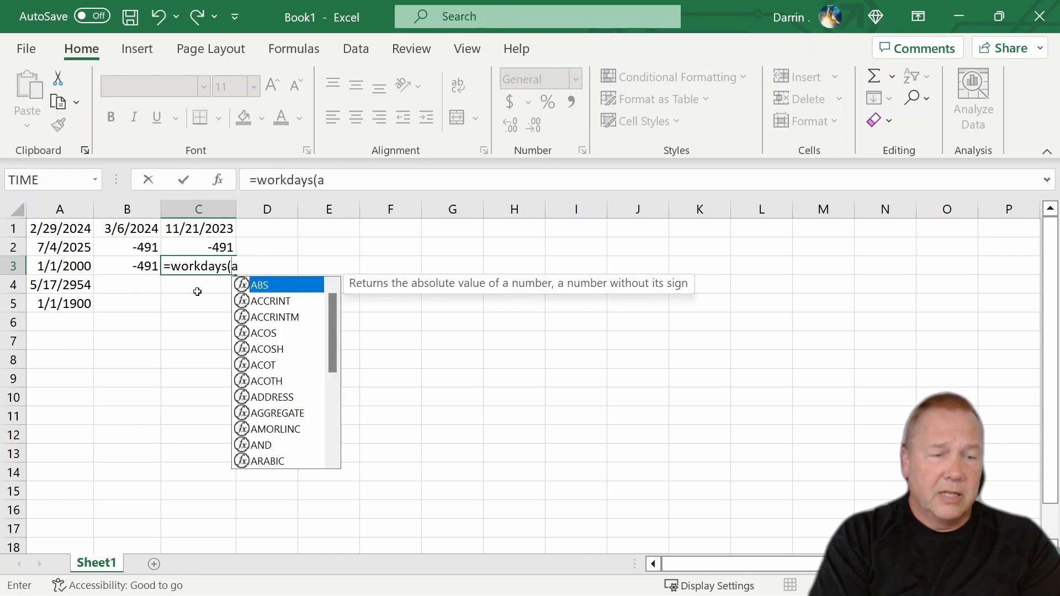
text(1,a2)
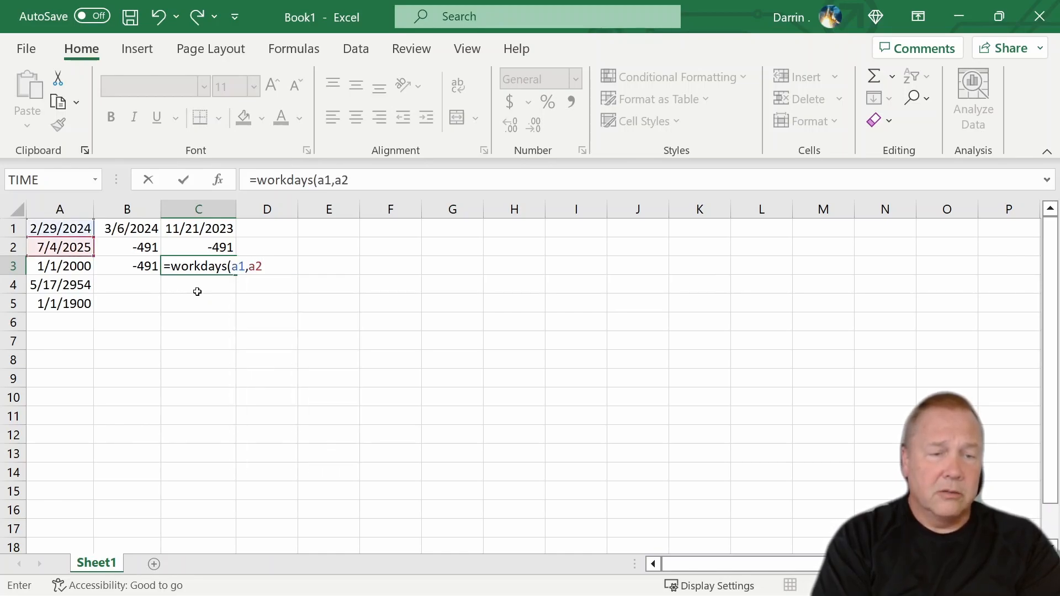
key(Return)
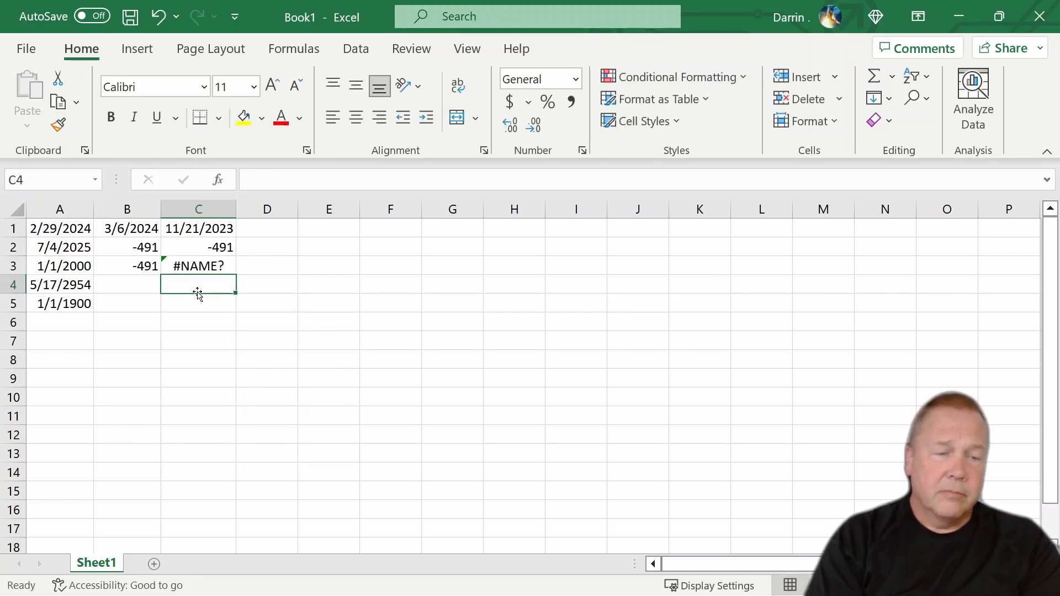
Correct the function name in cell C3 so the formula reads =NETWORKDAYS(A1,A2).
key(Up)
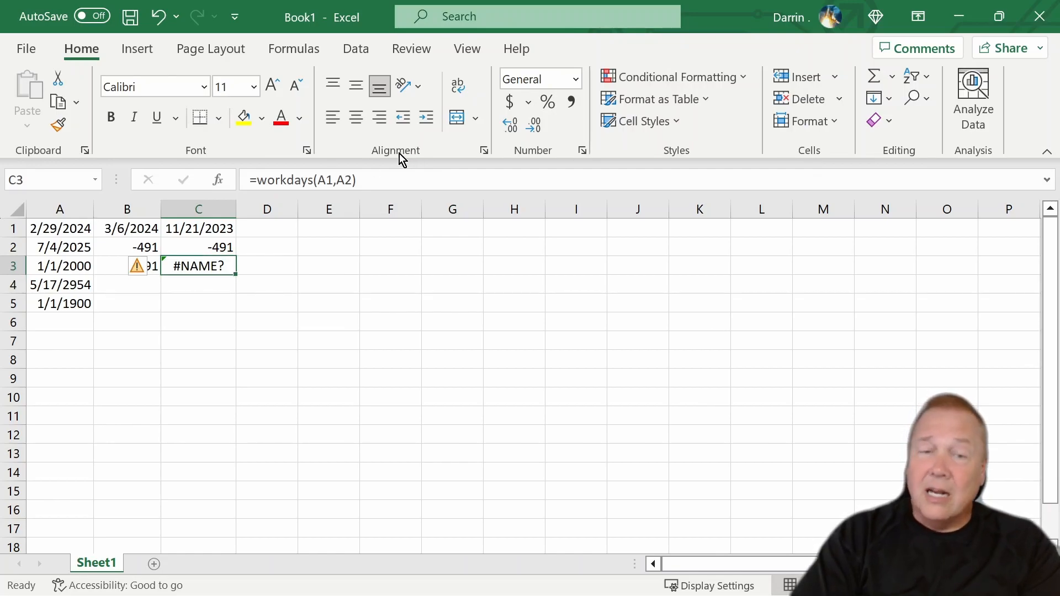
click(255, 180)
text(net)
key(Return)
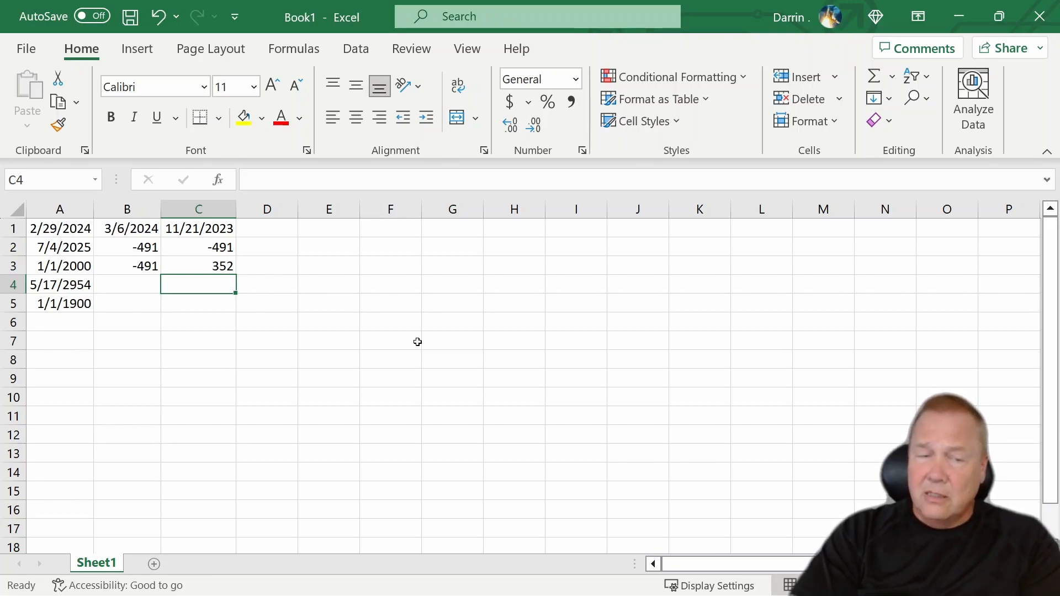
Enter =WORKDAY(A3,30) in cell D3 to find the date 30 working days after the date in A3.
click(126, 284)
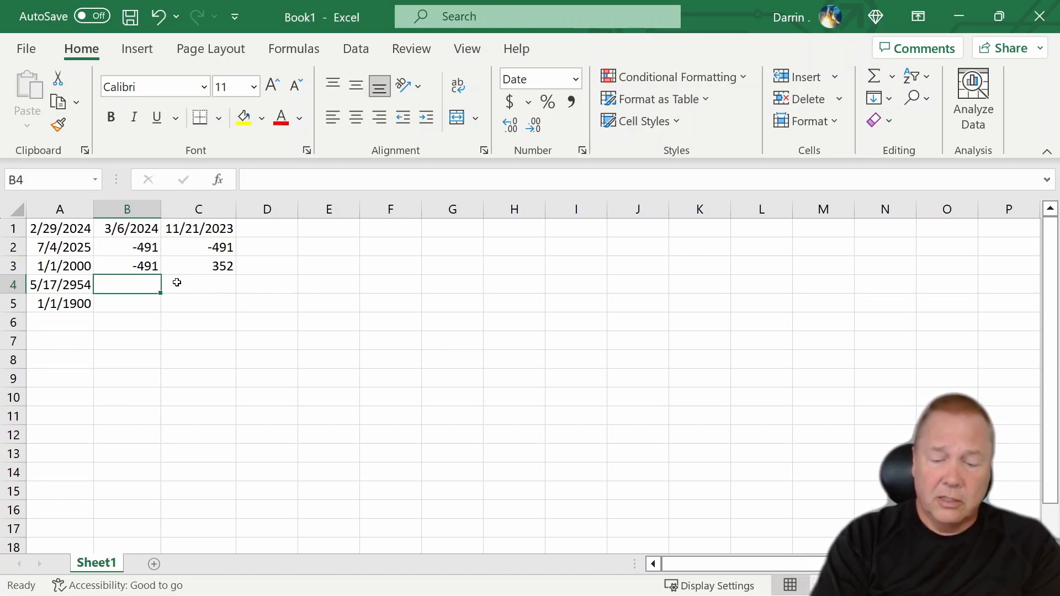
click(266, 272)
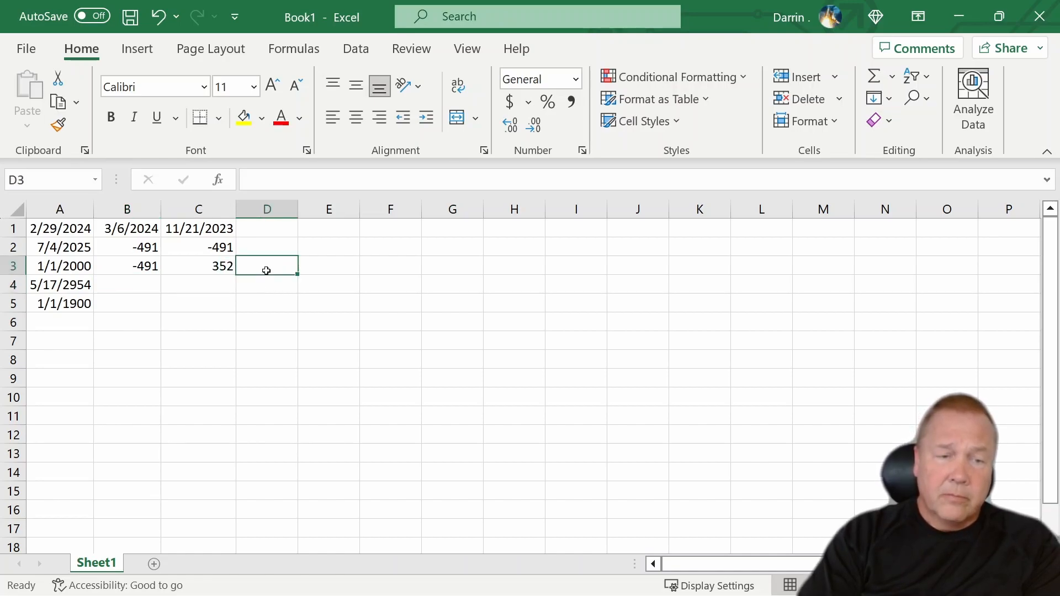
text(=)
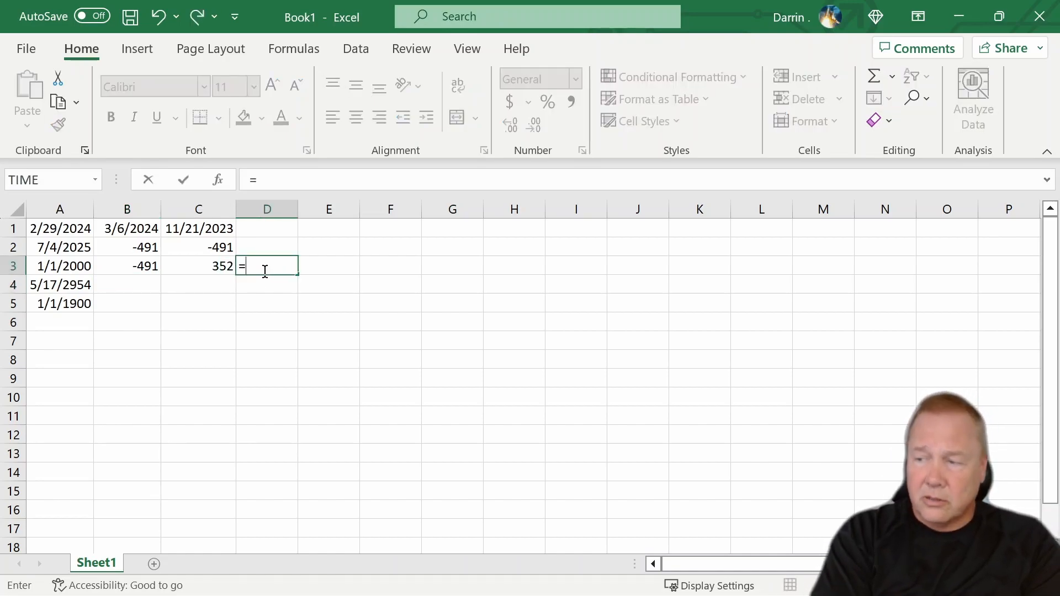
text(workdays)
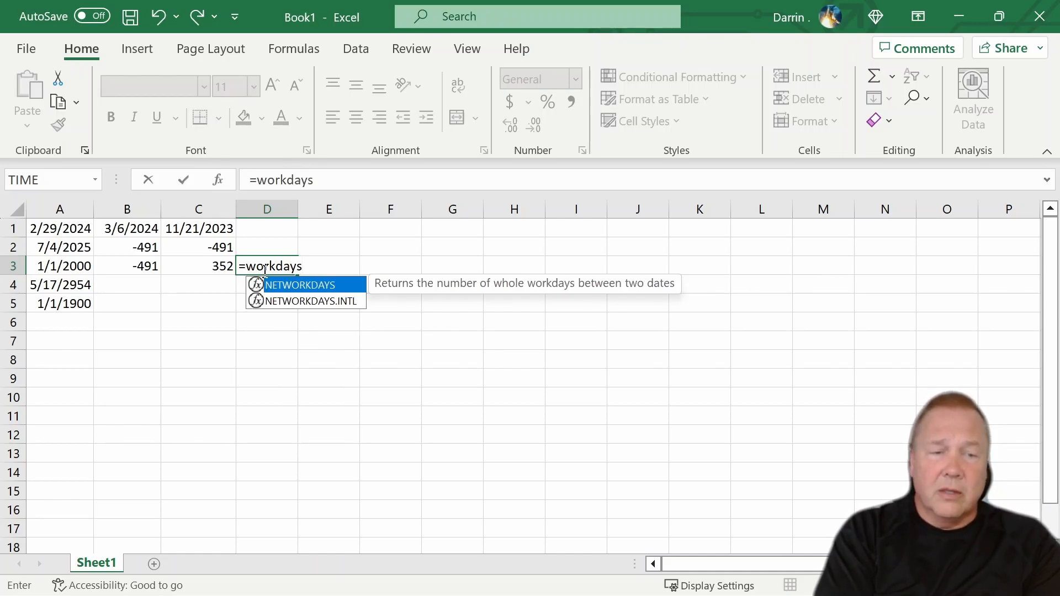
key(BackSpace)
key(BackSpace)
key(BackSpace)
key(BackSpace)
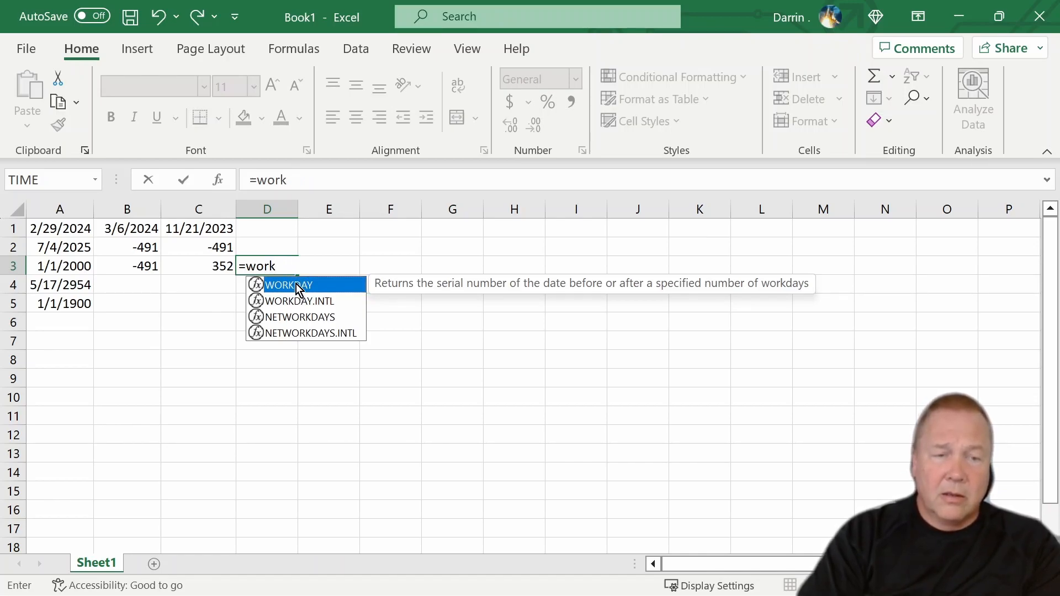
text(day()
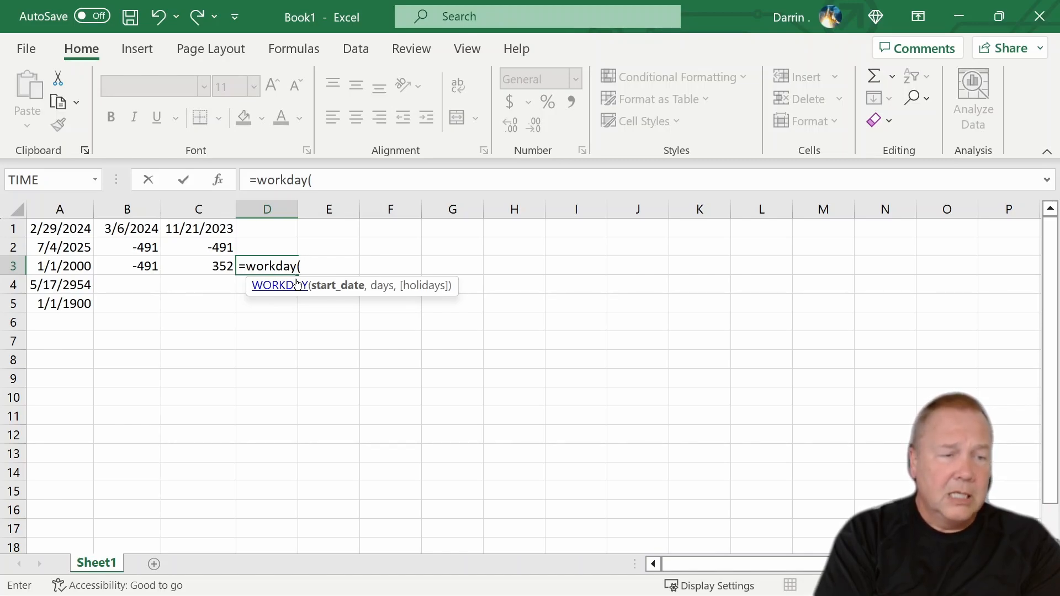
text(a4)
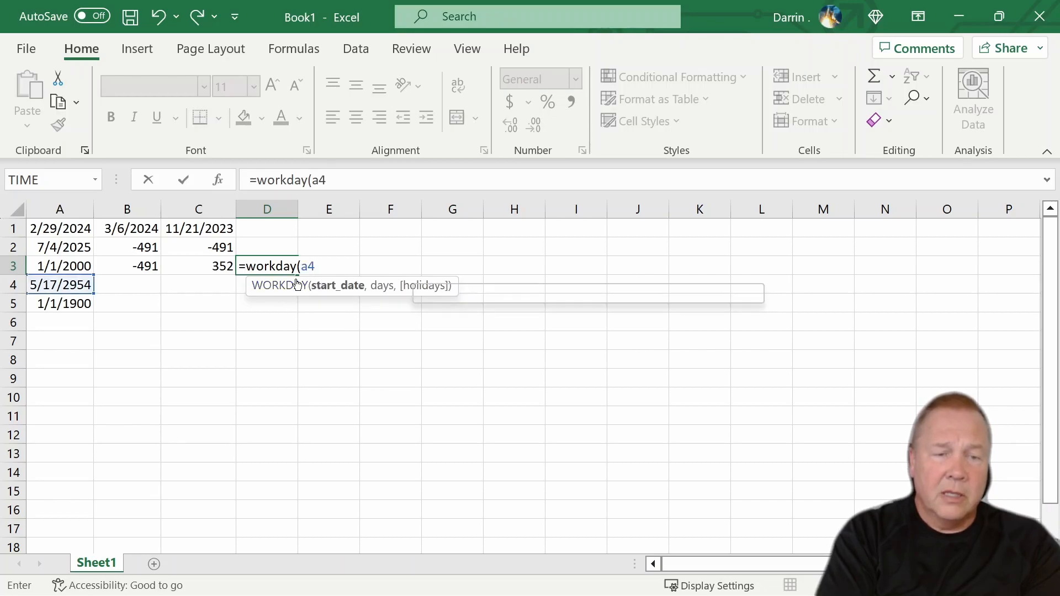
key(BackSpace)
text(3,)
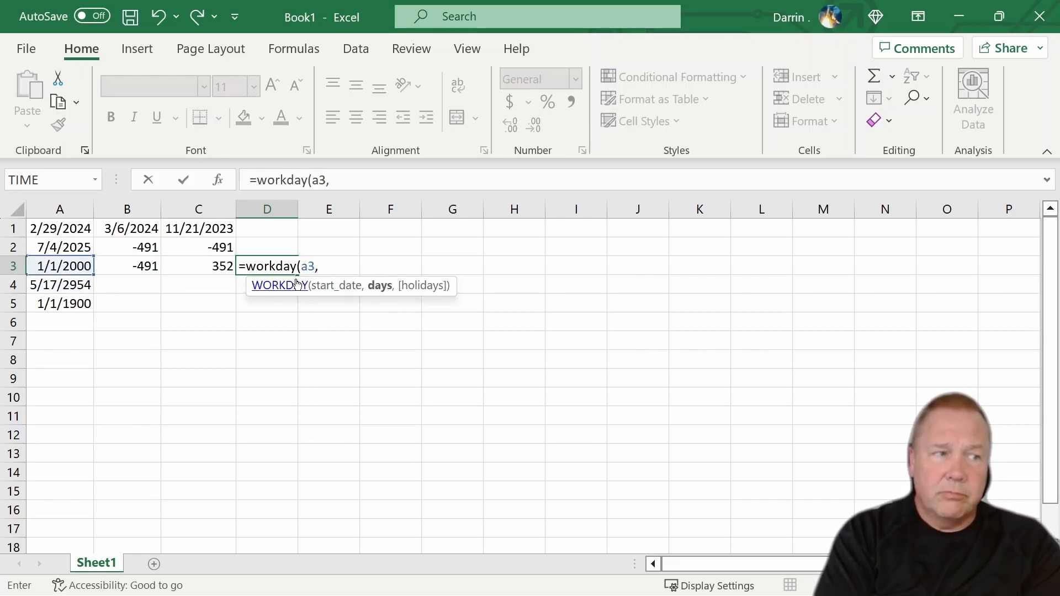
text(40))
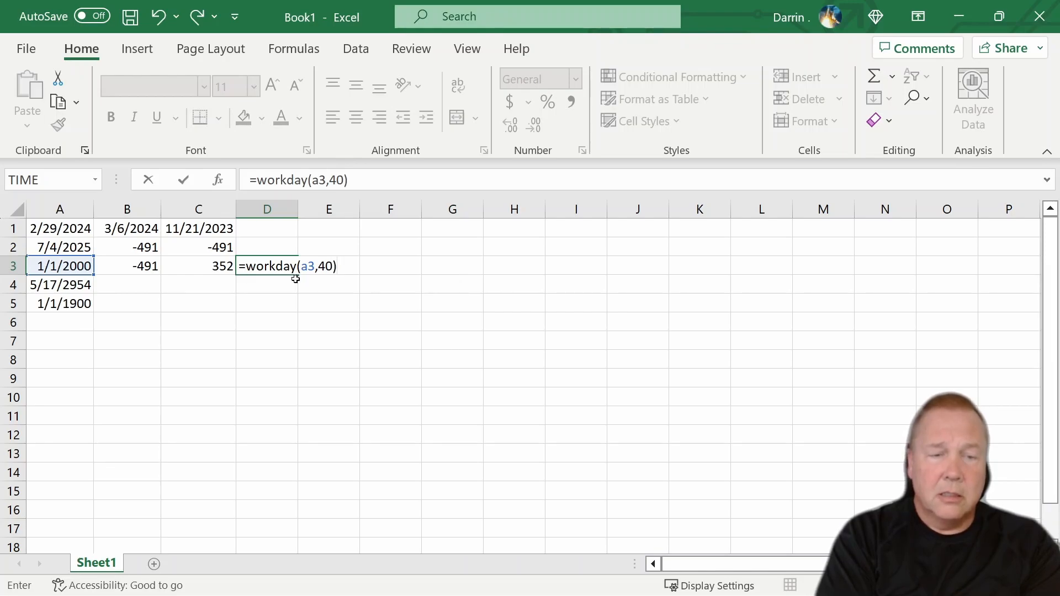
key(BackSpace)
key(BackSpace)
key(BackSpace)
text(30))
key(Return)
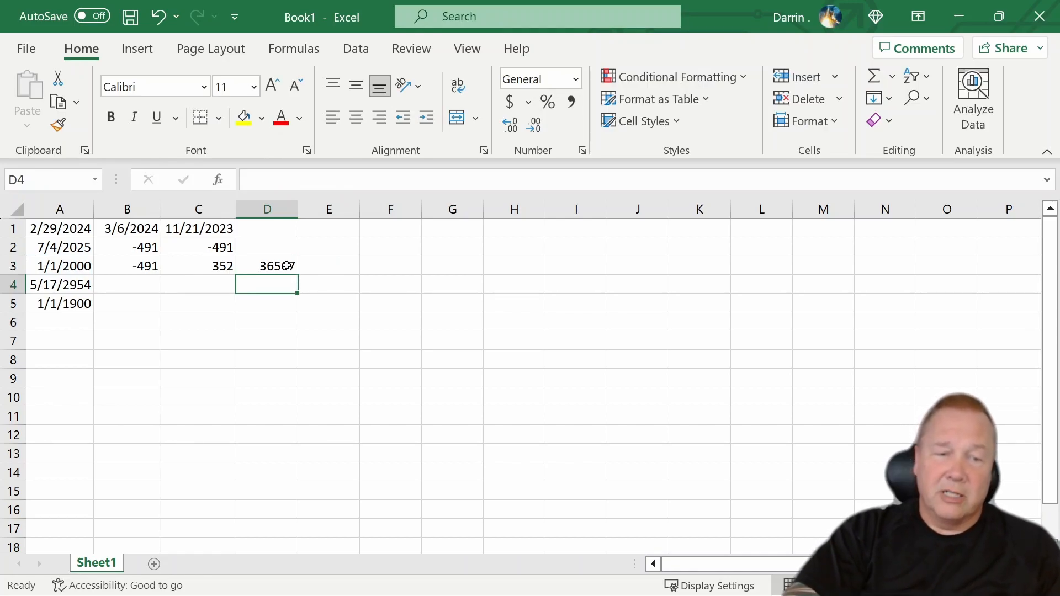
Format the WORKDAY result in cell D3 as a Date of type *3/14/2012.
click(296, 267)
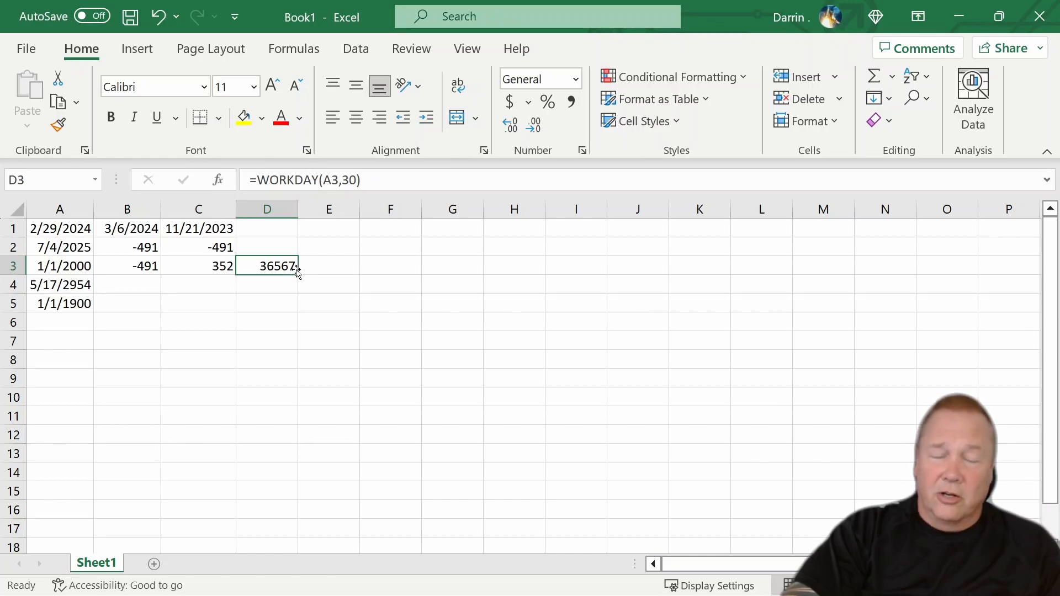
right_click(285, 268)
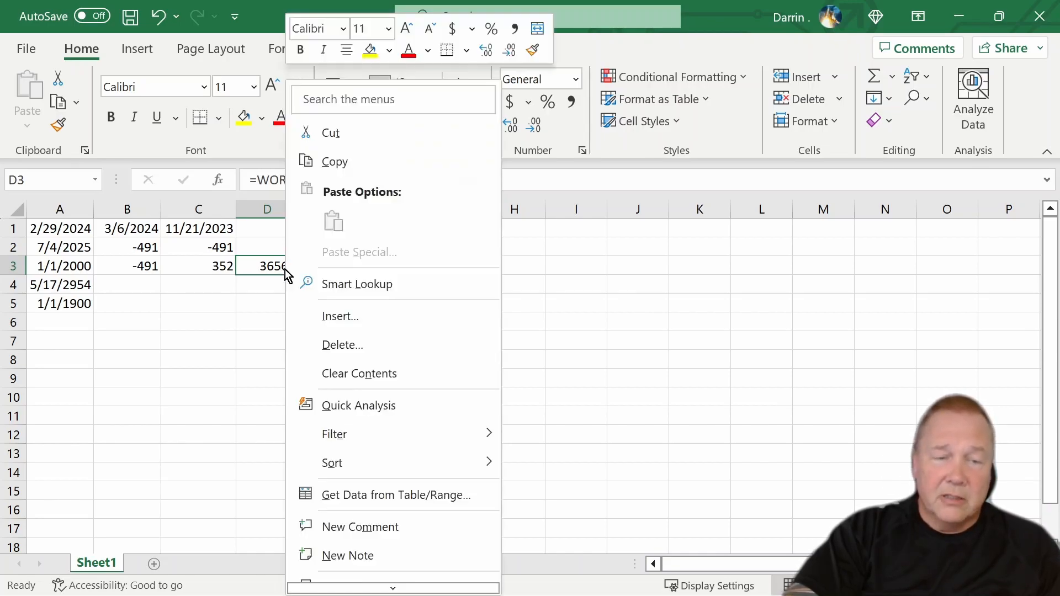
scroll(365, 359, down, 3)
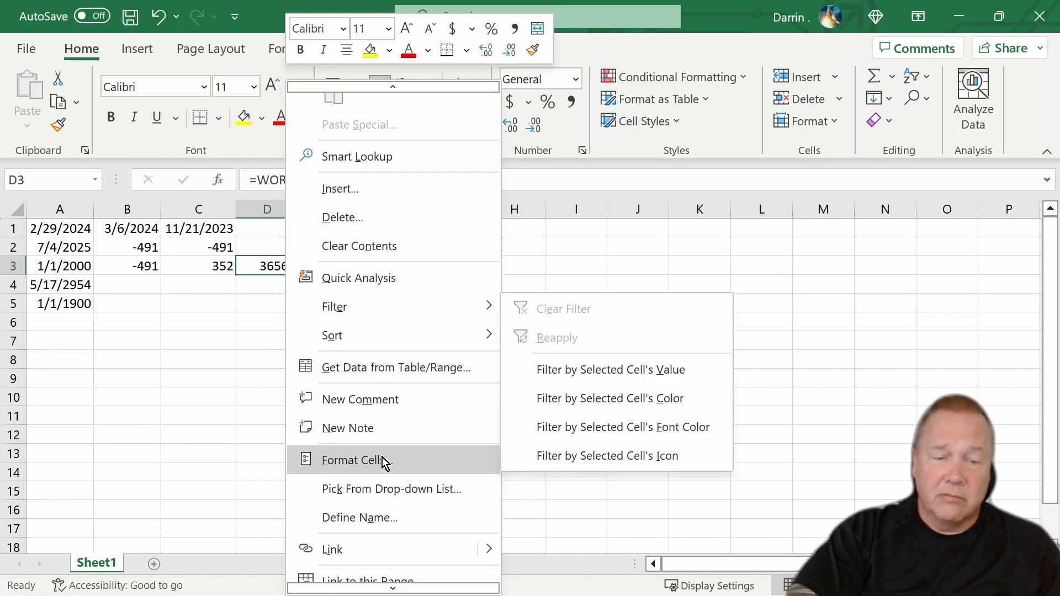
click(382, 458)
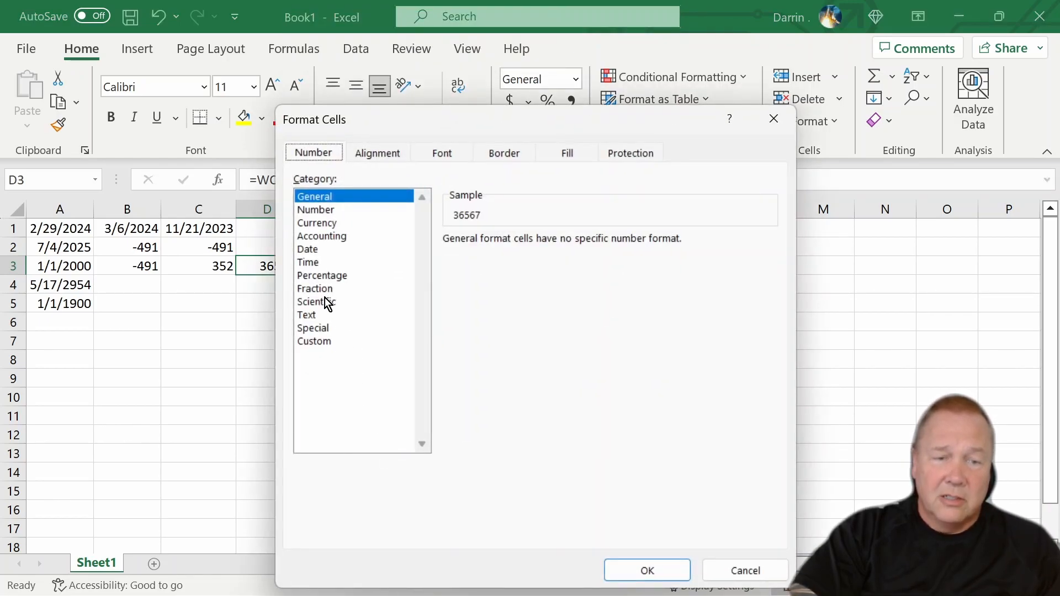
click(310, 249)
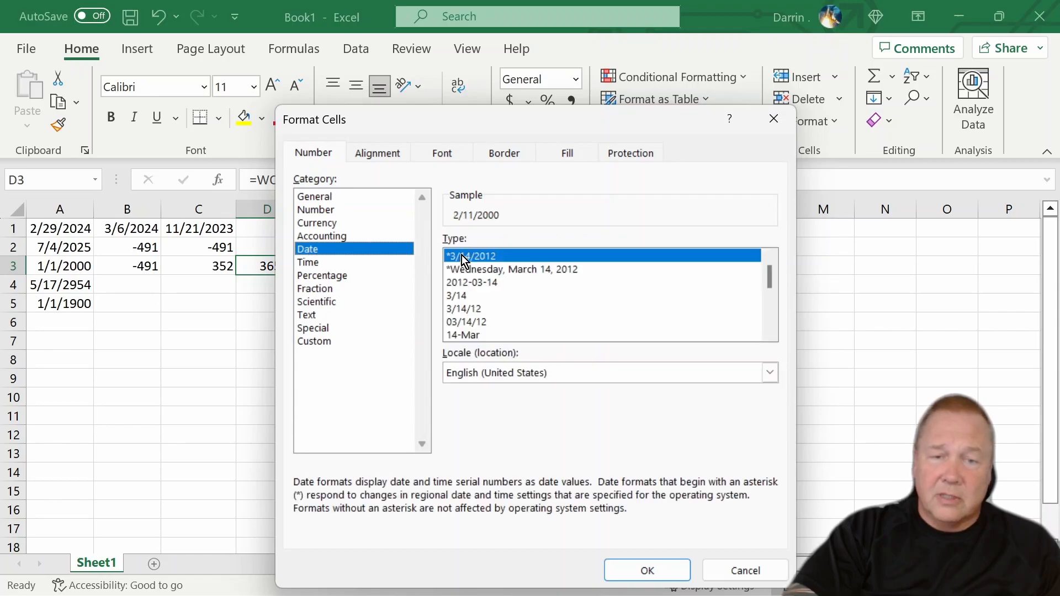
click(647, 573)
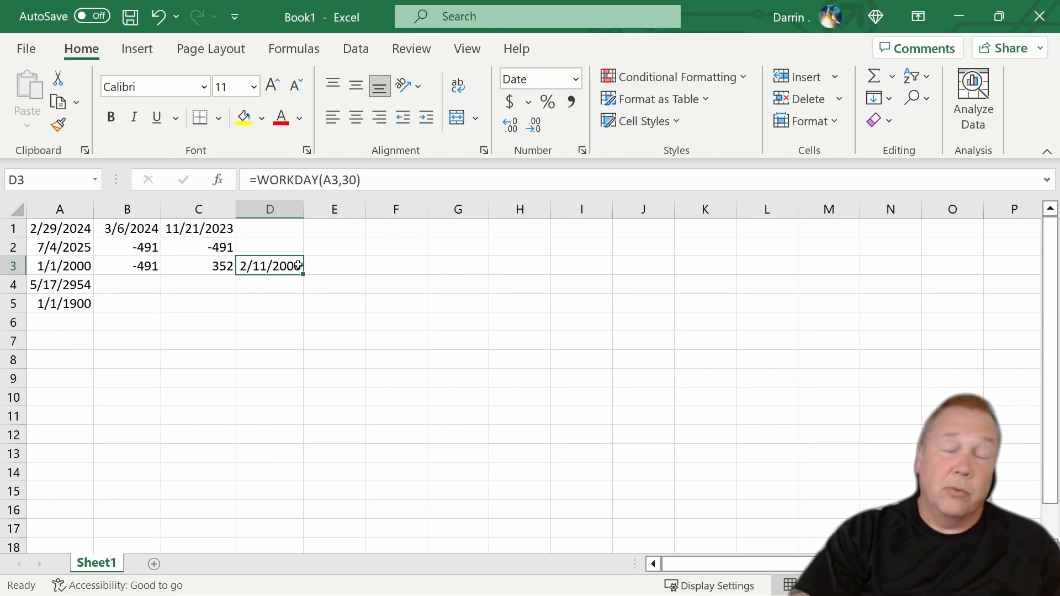
Change the formula in D3 to =WORKDAY(A3,-50), and compare it with the NETWORKDAYS formula in C3.
click(341, 181)
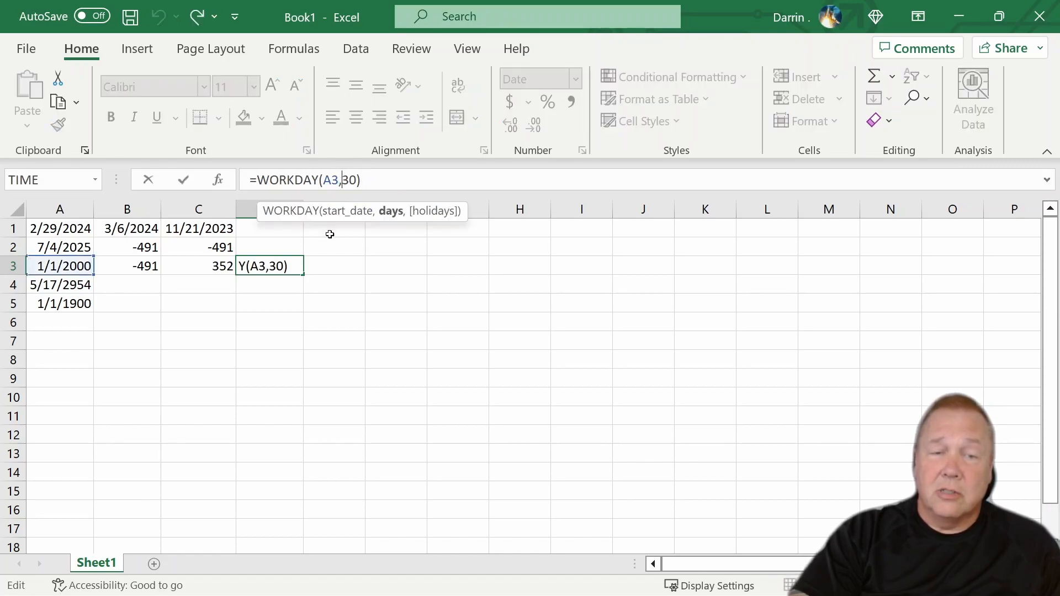
text(-)
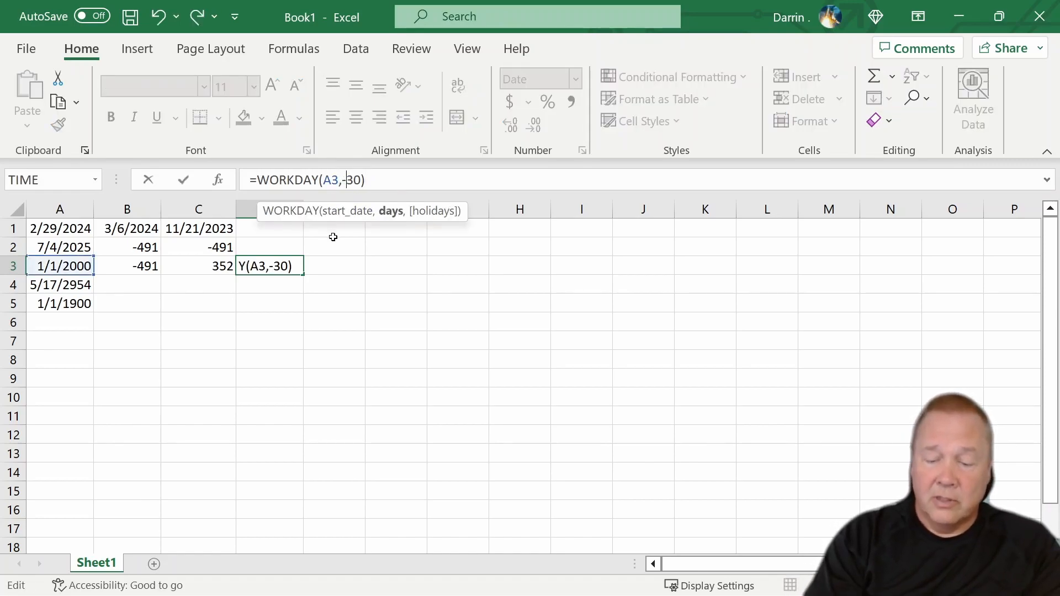
key(Delete)
text(5)
key(Return)
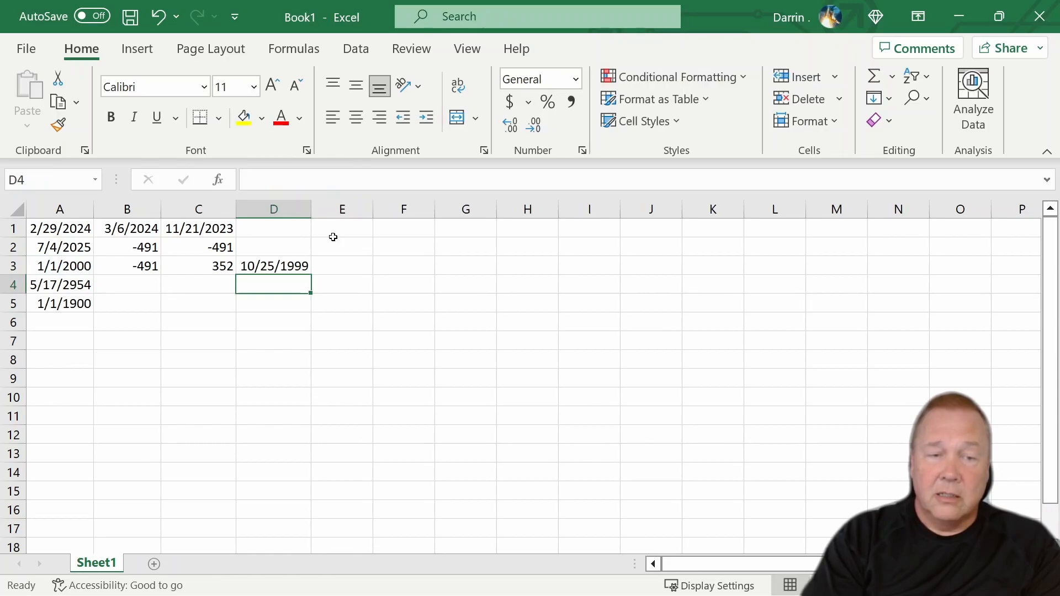
click(210, 266)
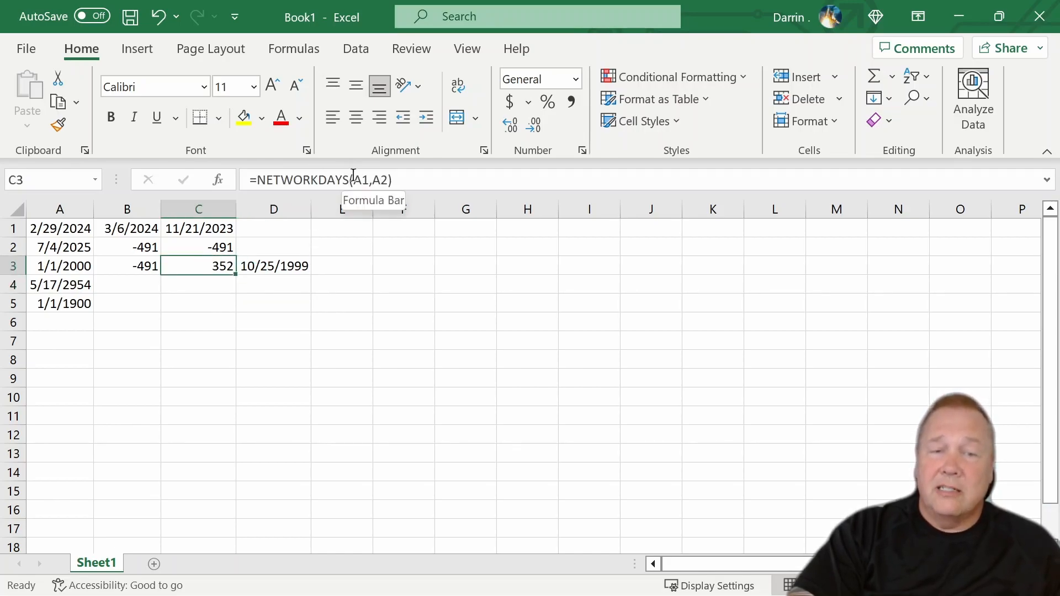
click(283, 264)
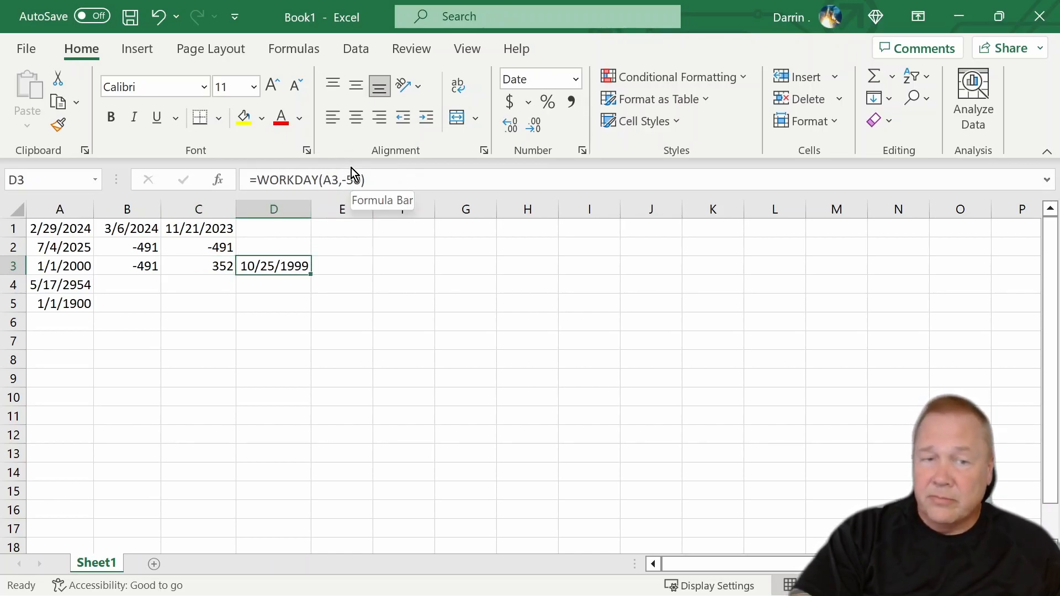
Enter =A1/A2 in cell B4 to divide the first date by the second.
click(132, 284)
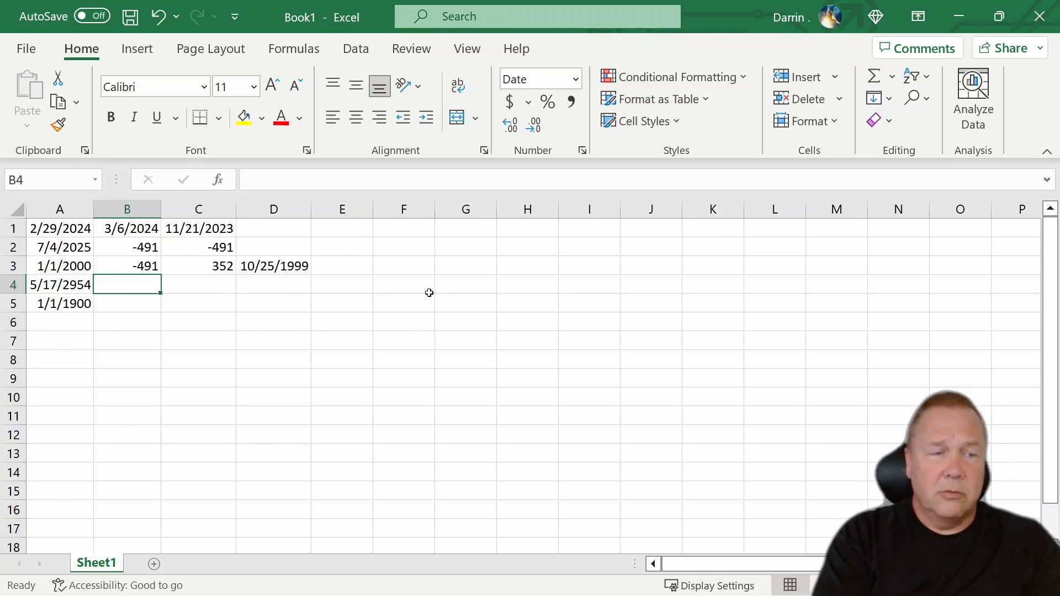
text(=a1)
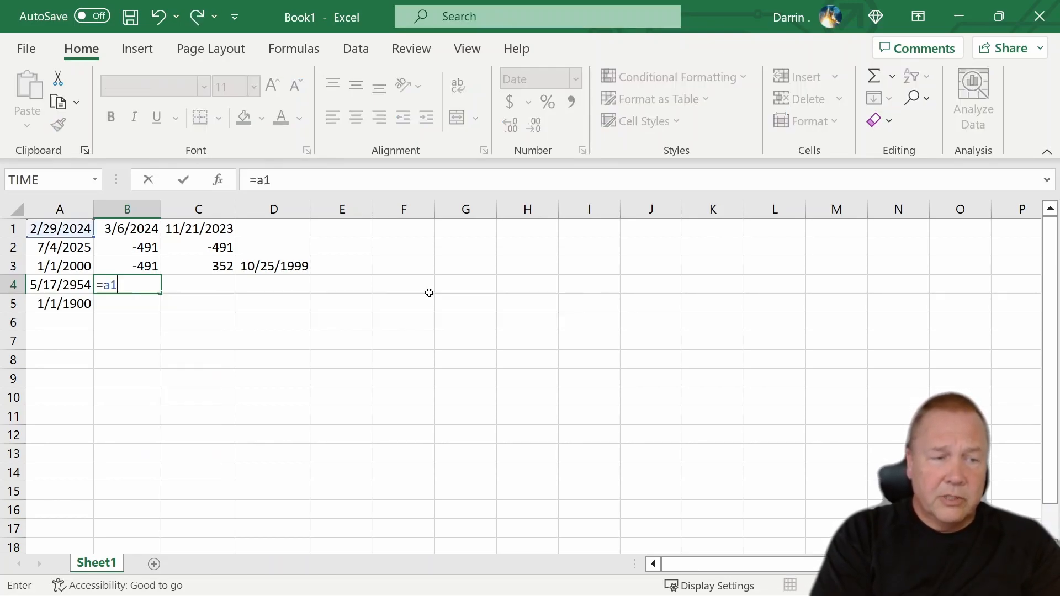
text(/b)
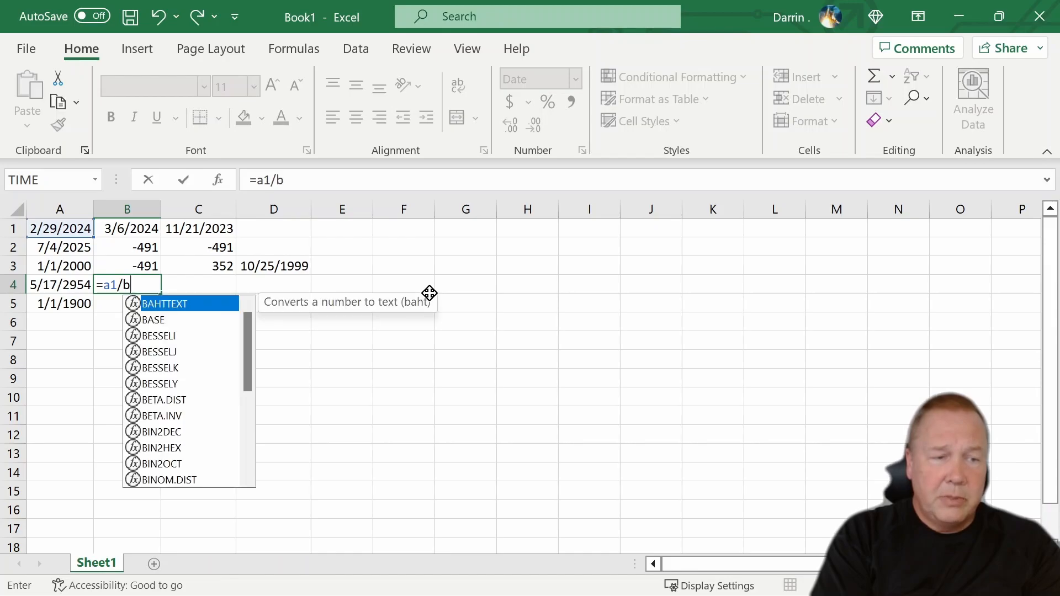
key(BackSpace)
text(a2)
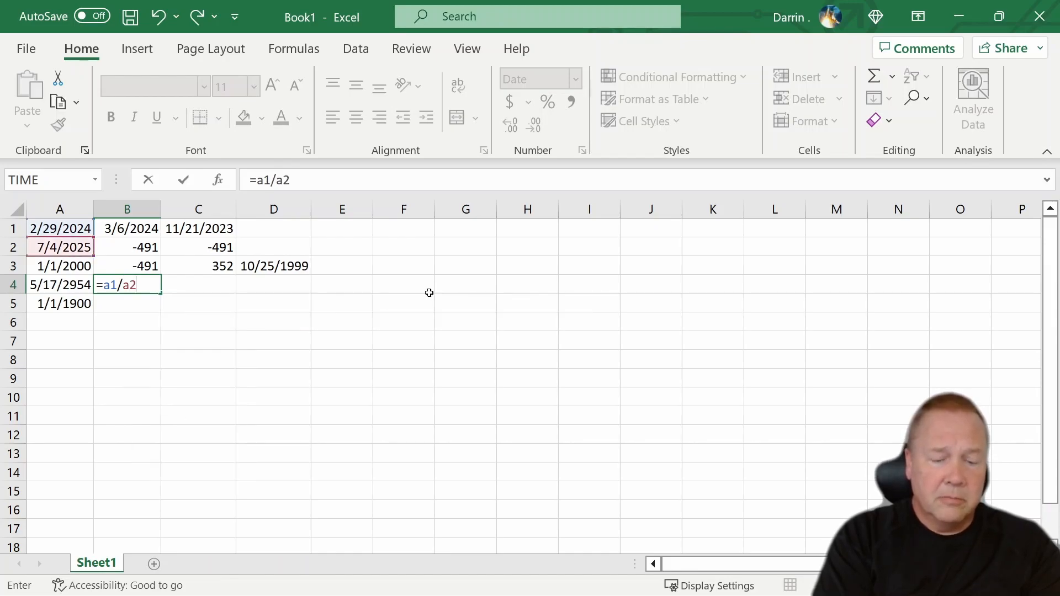
text())
key(BackSpace)
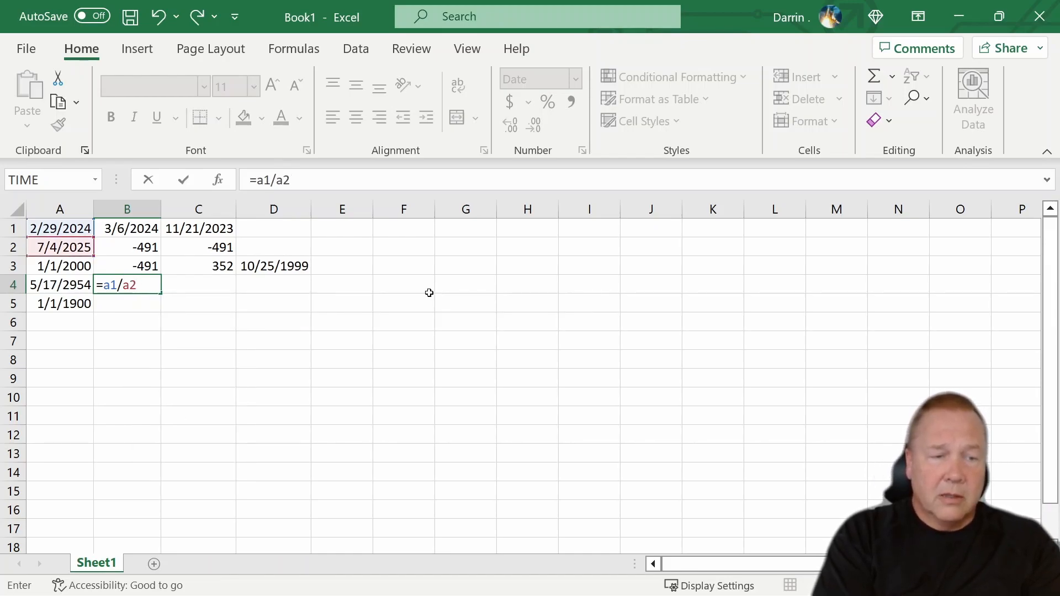
key(Return)
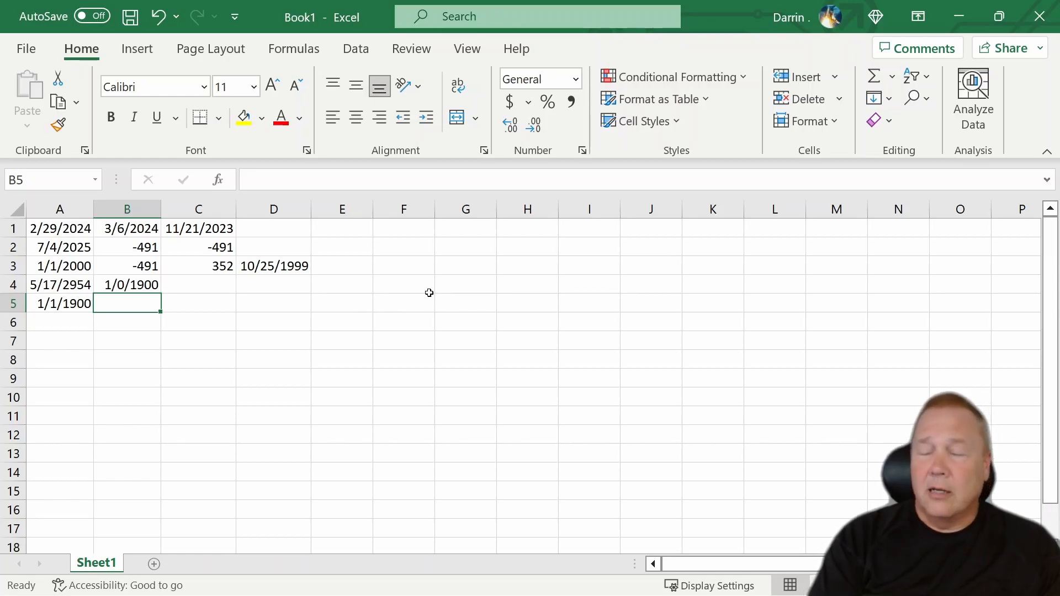
key(Up)
key(Right)
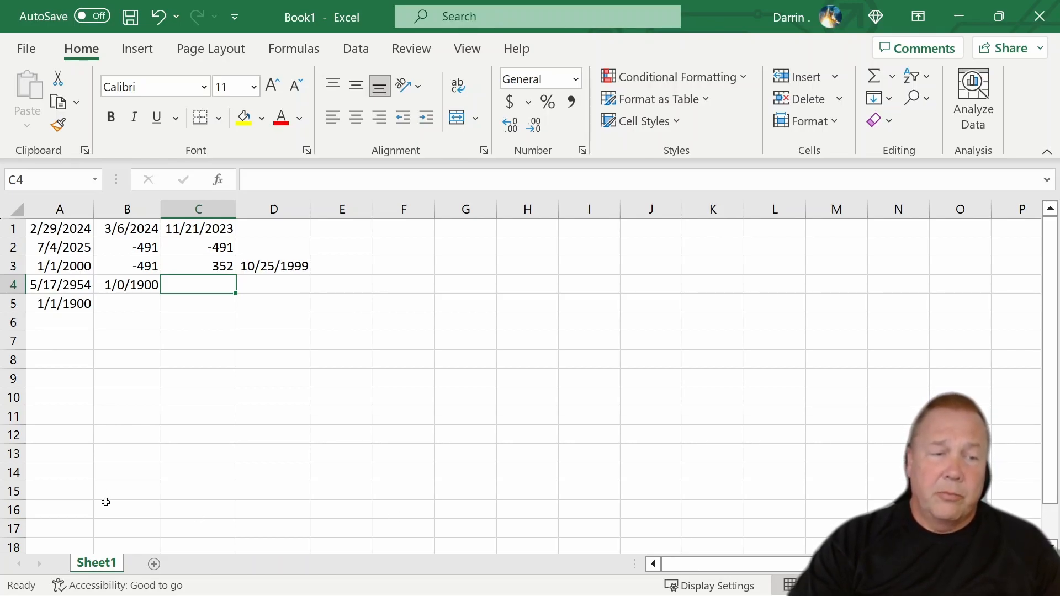
Enter the pre-1900 date 1/1/1850 in cell A6.
click(54, 321)
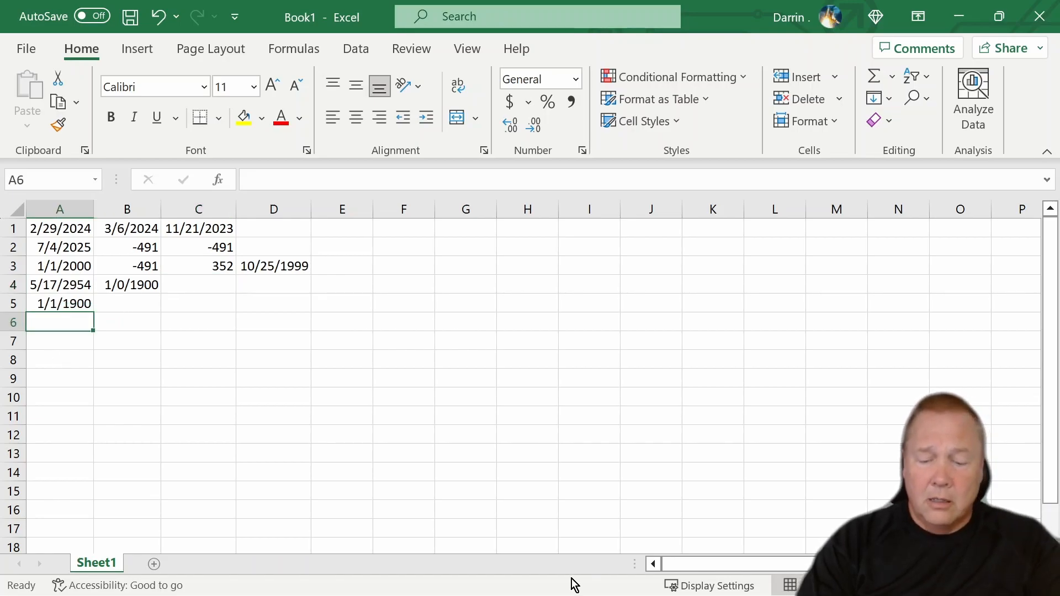
key(alt)
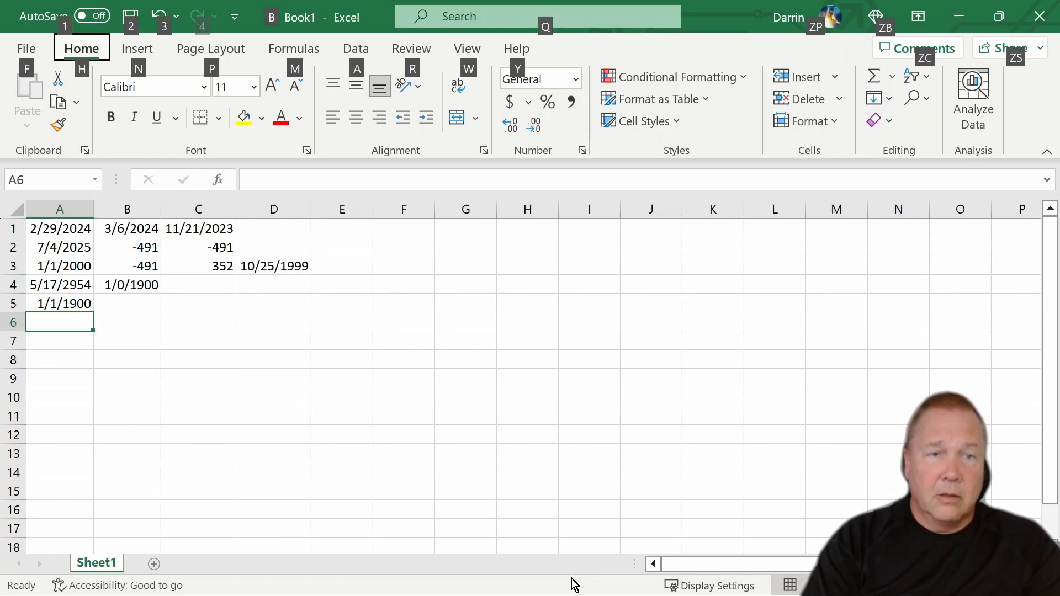
key(Escape)
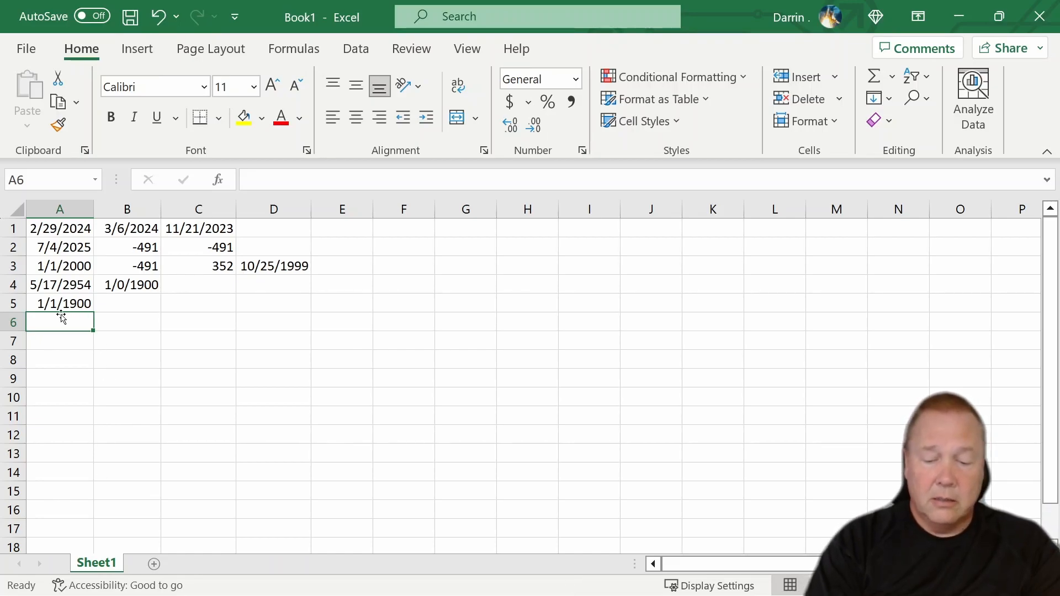
text(1/1/1850)
key(Return)
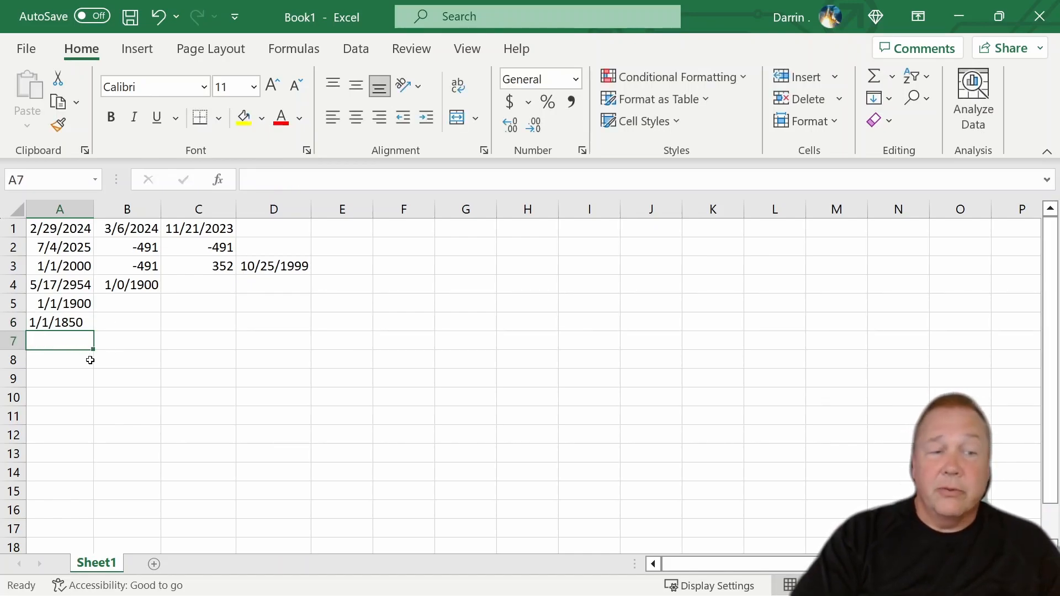
Enter =A6+1 in cell B6 to add one day to the 1850 date, and widen column A.
click(108, 334)
click(105, 320)
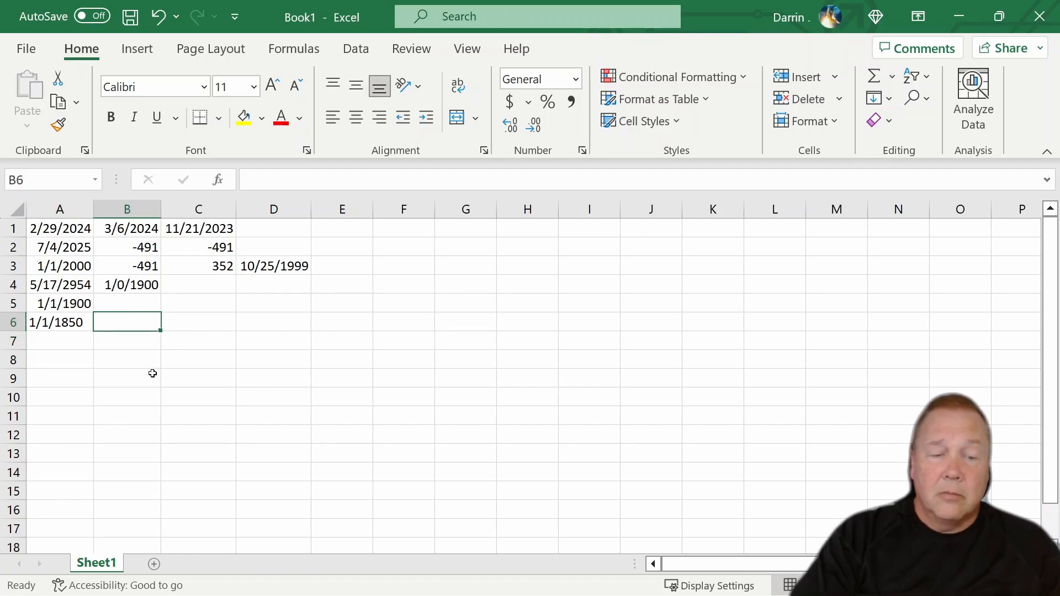
text(=a)
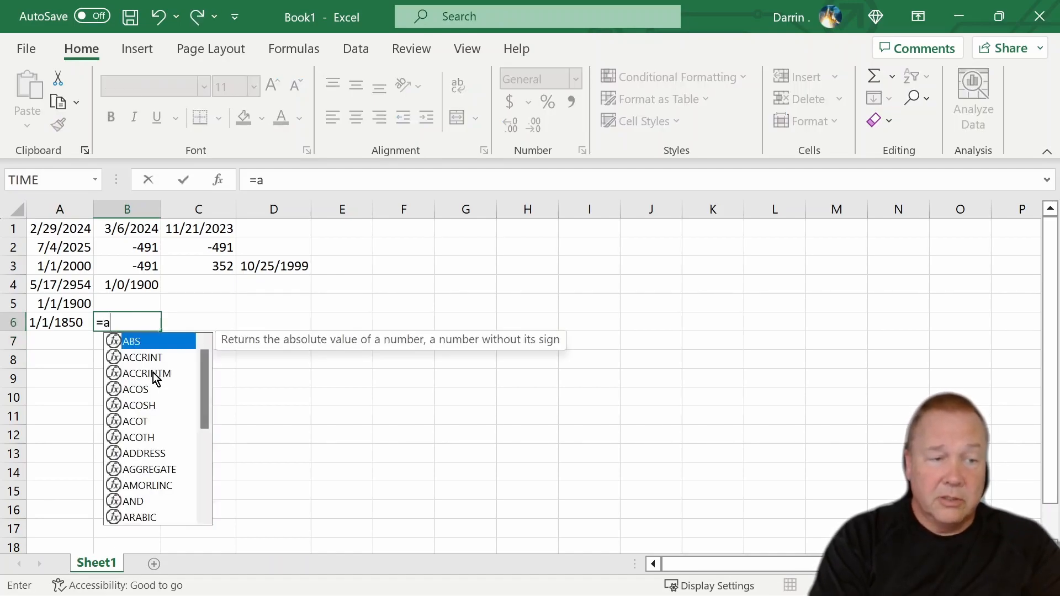
text(6+1)
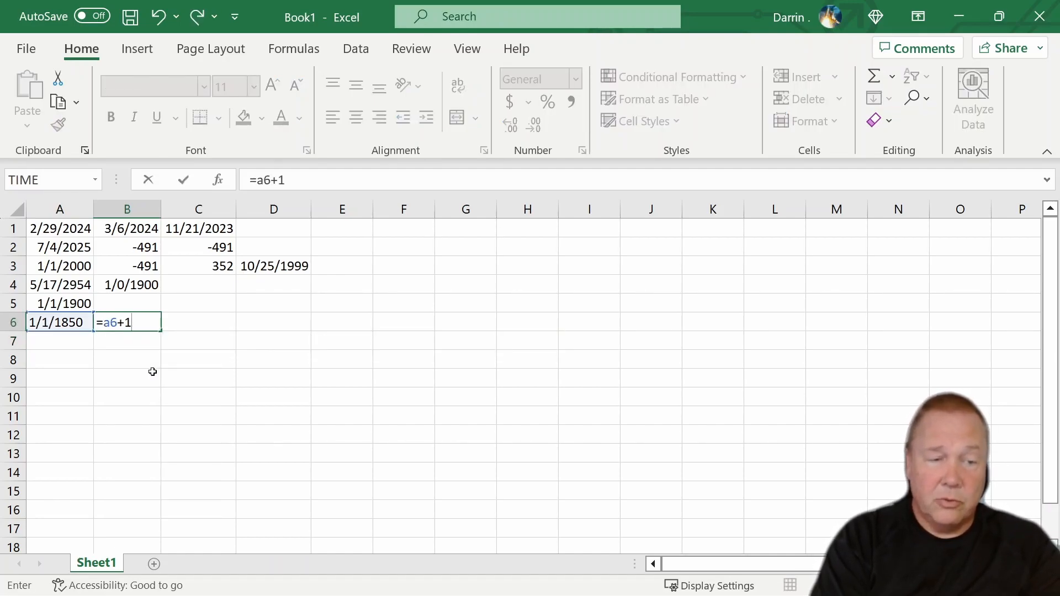
key(Return)
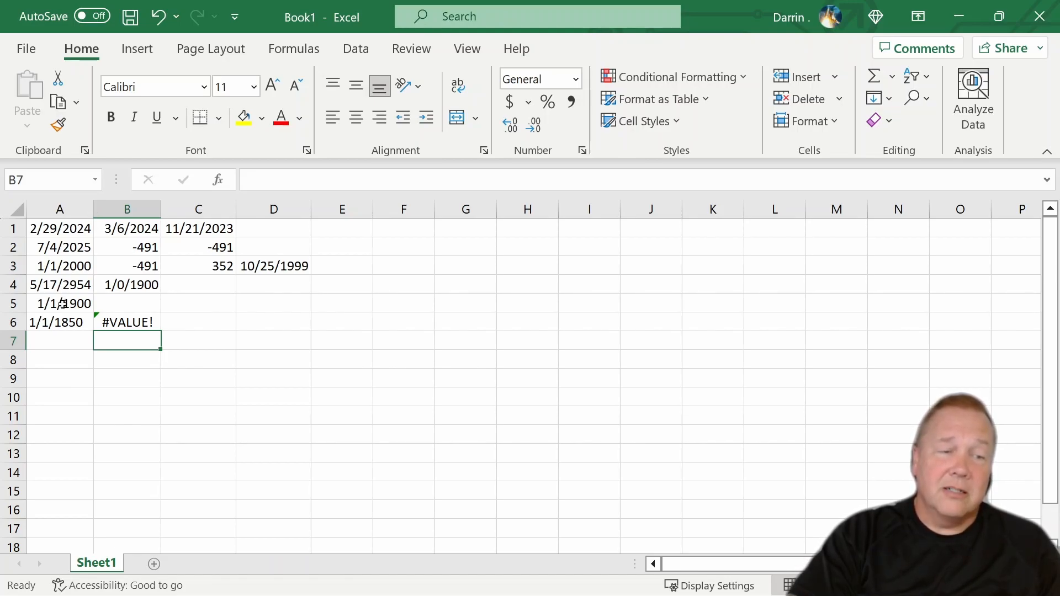
drag(93, 214, 171, 215)
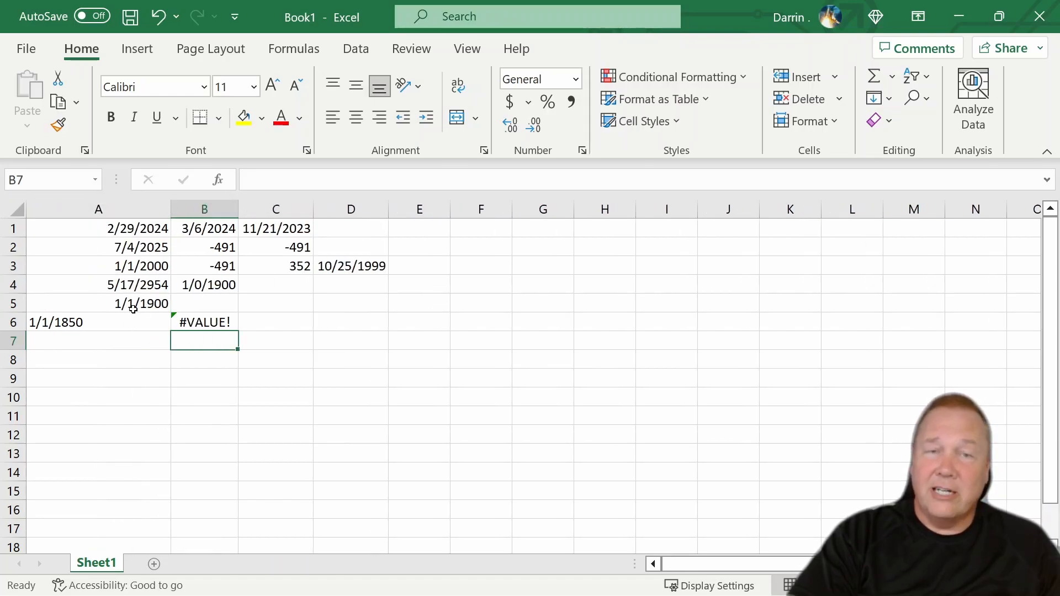
click(51, 324)
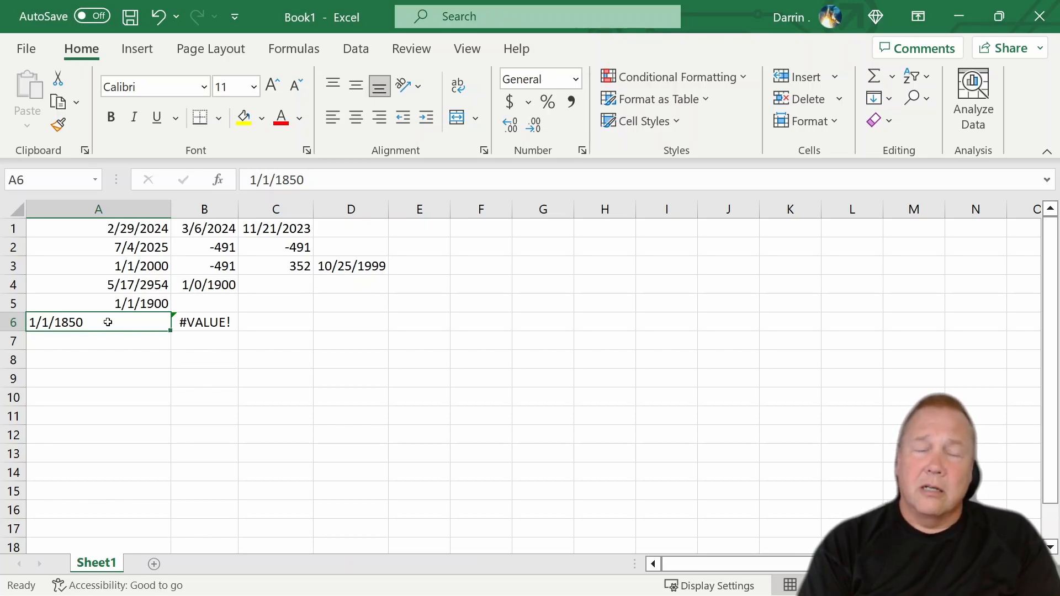
Enter 1 in cells A7 and B7, and clear A7 so the split date parts start in column B.
click(70, 345)
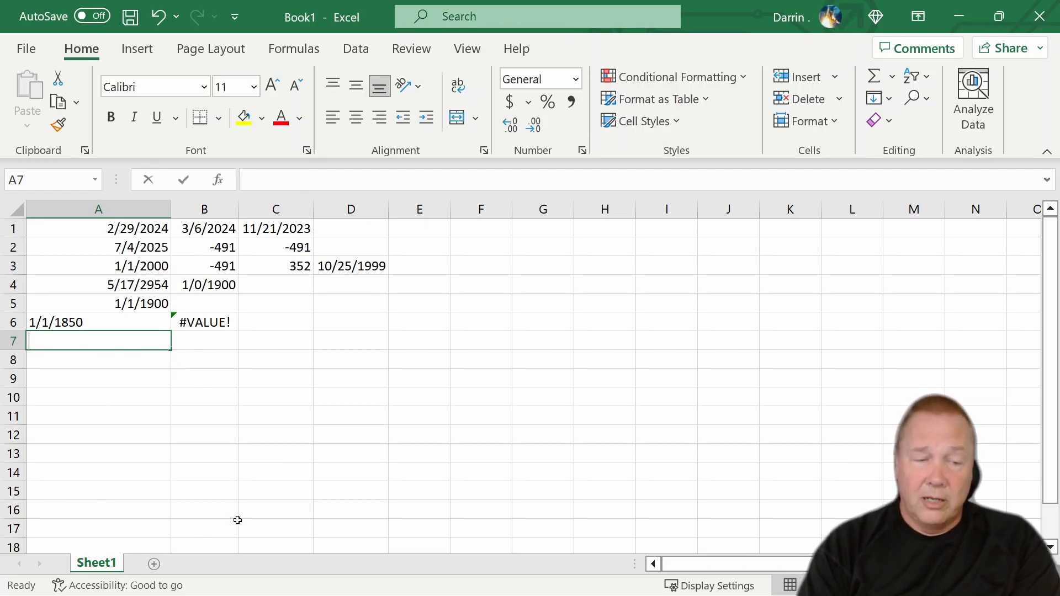
text(1)
key(Tab)
text(1)
key(Tab)
key(Left)
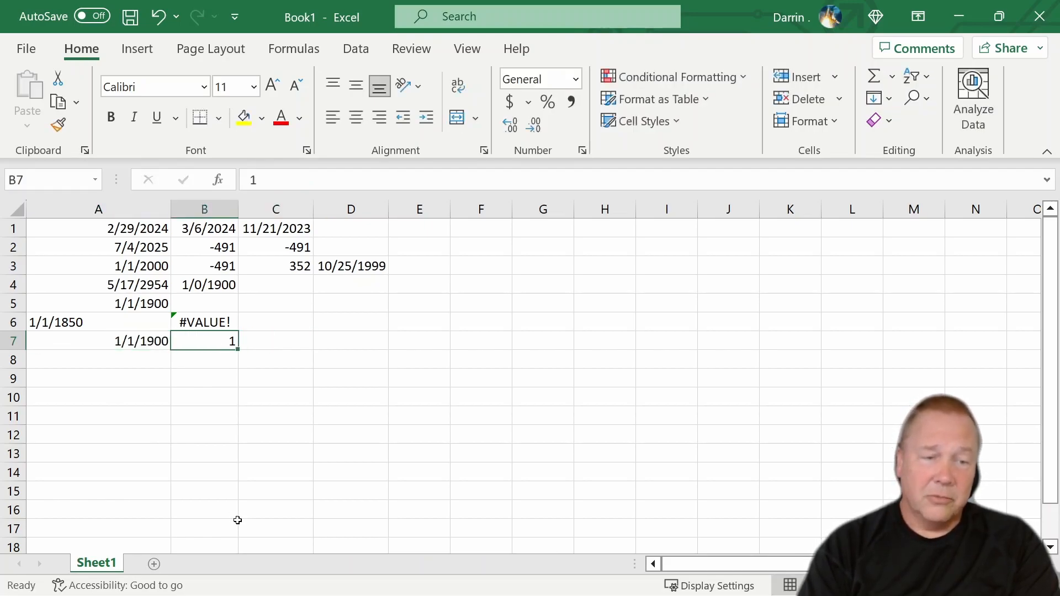
key(Left)
key(Delete)
key(Right)
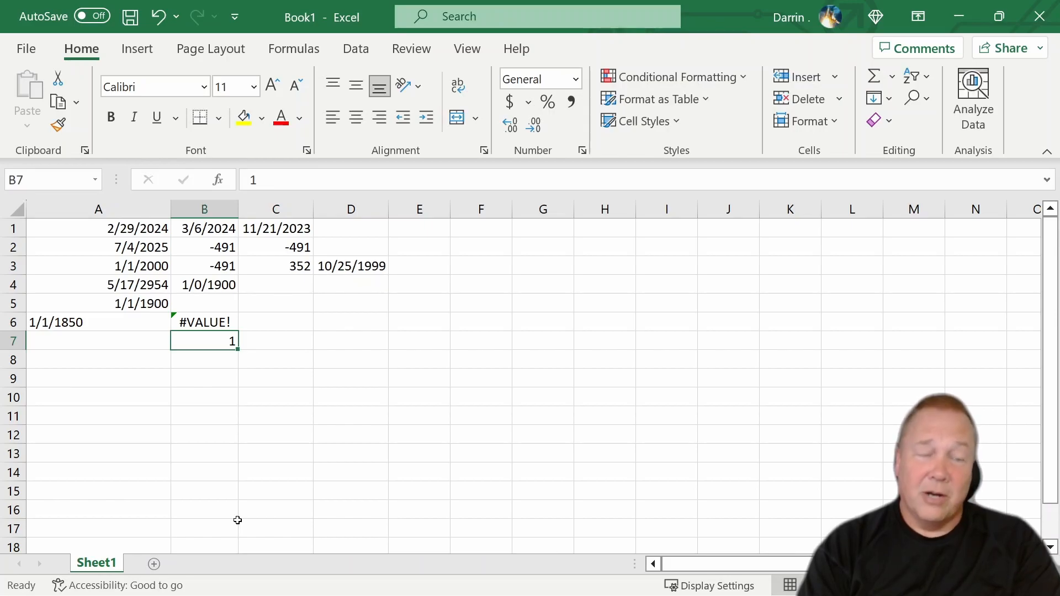
Enter 1 in cell C7 and the year 1850 in cell D7 as separate date parts.
key(Right)
text(1)
key(Tab)
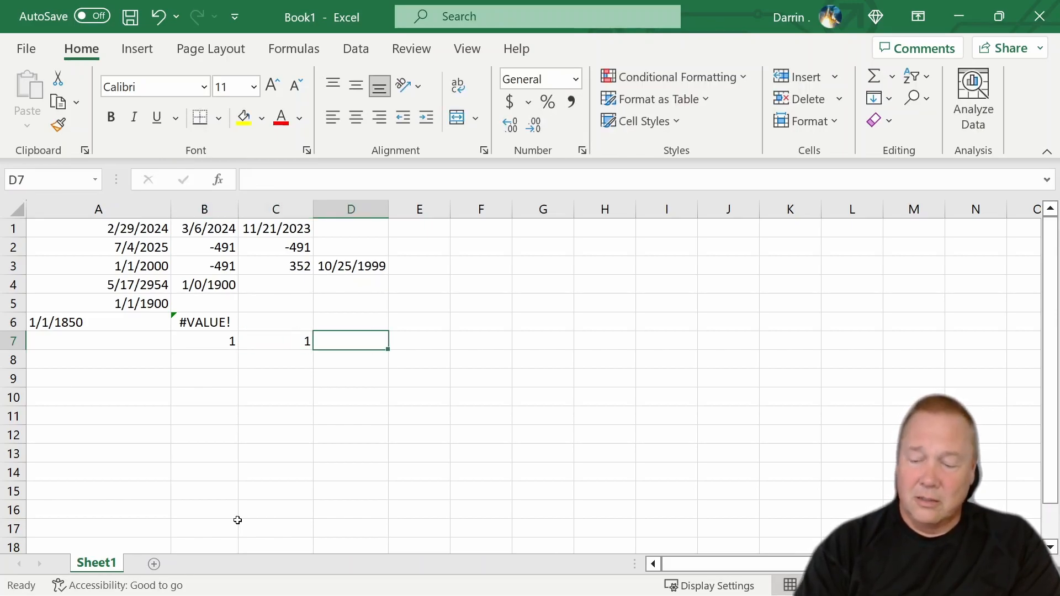
text(1850)
key(Return)
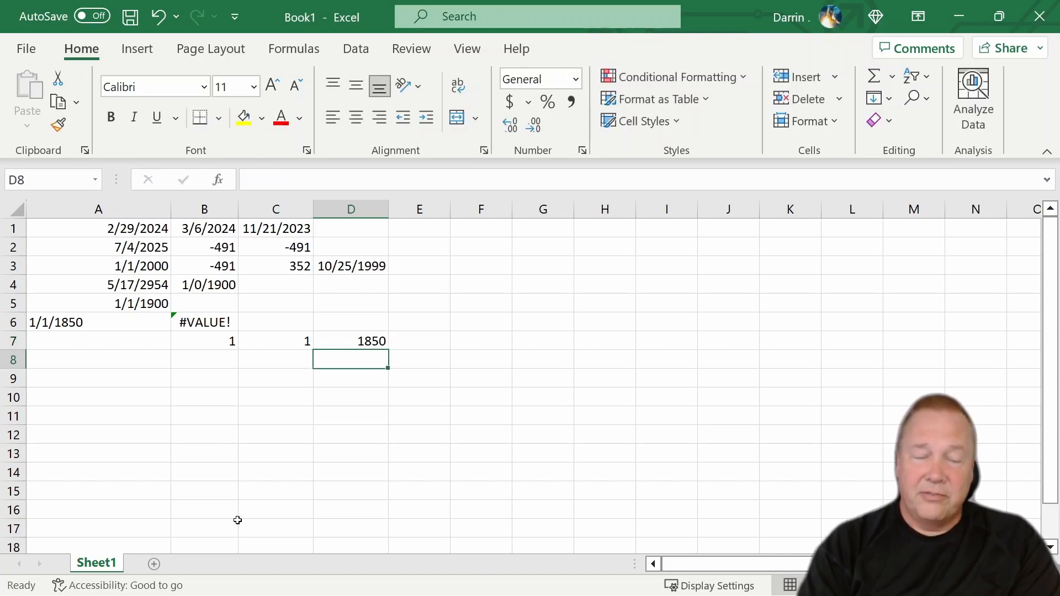
key(Up)
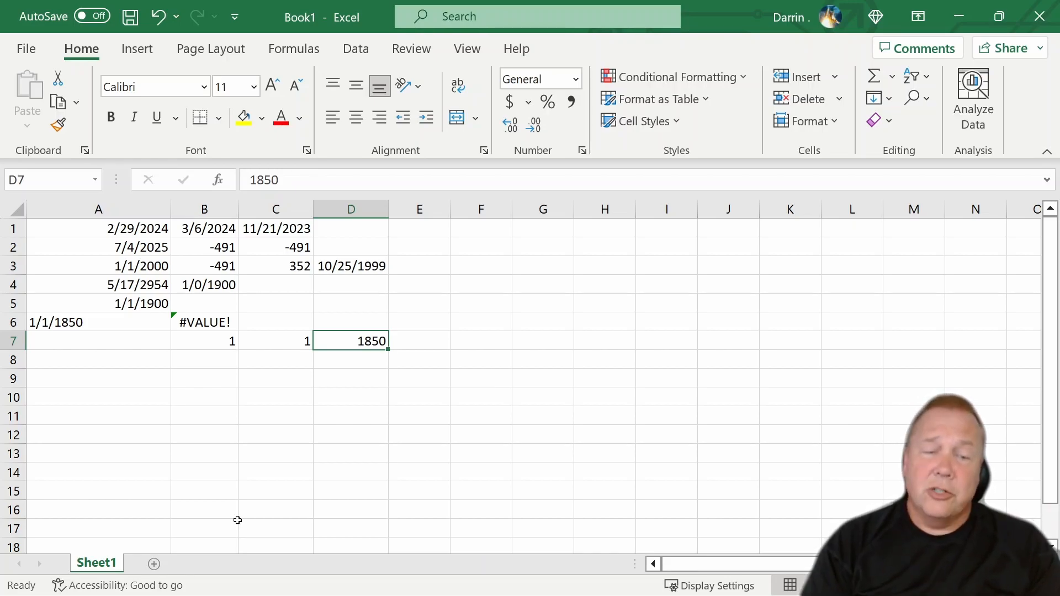
Enter =A5+10 in cell B8 to add ten days to the 1/1/1900 date.
click(227, 360)
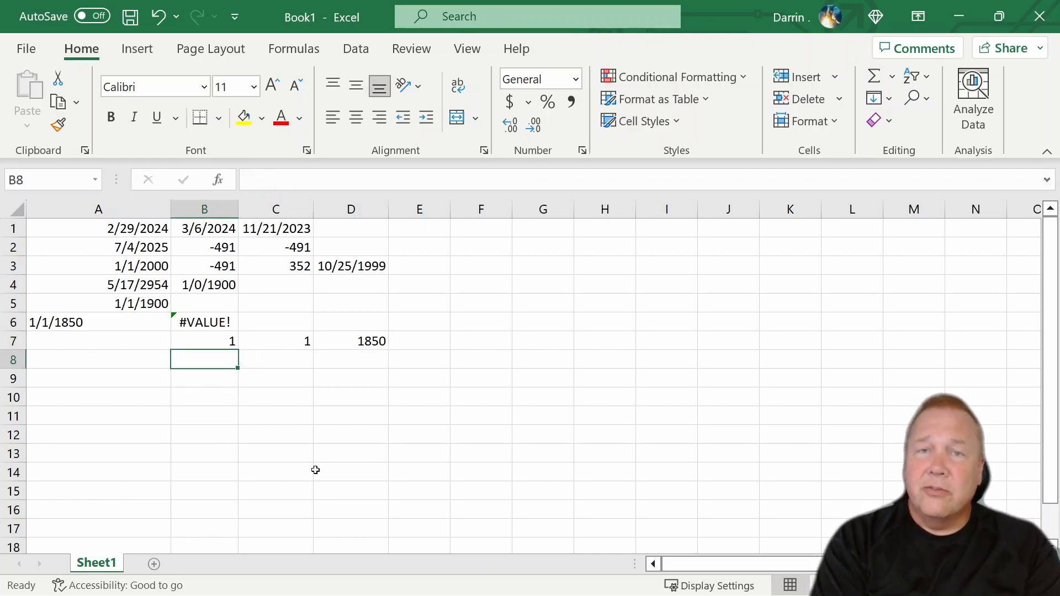
text(=)
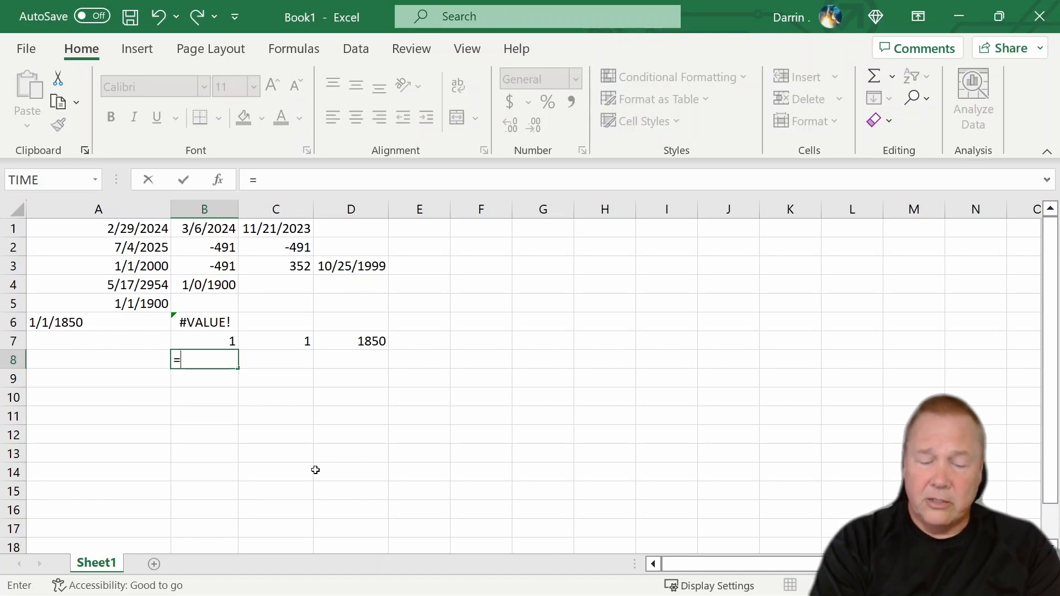
text(a5+10)
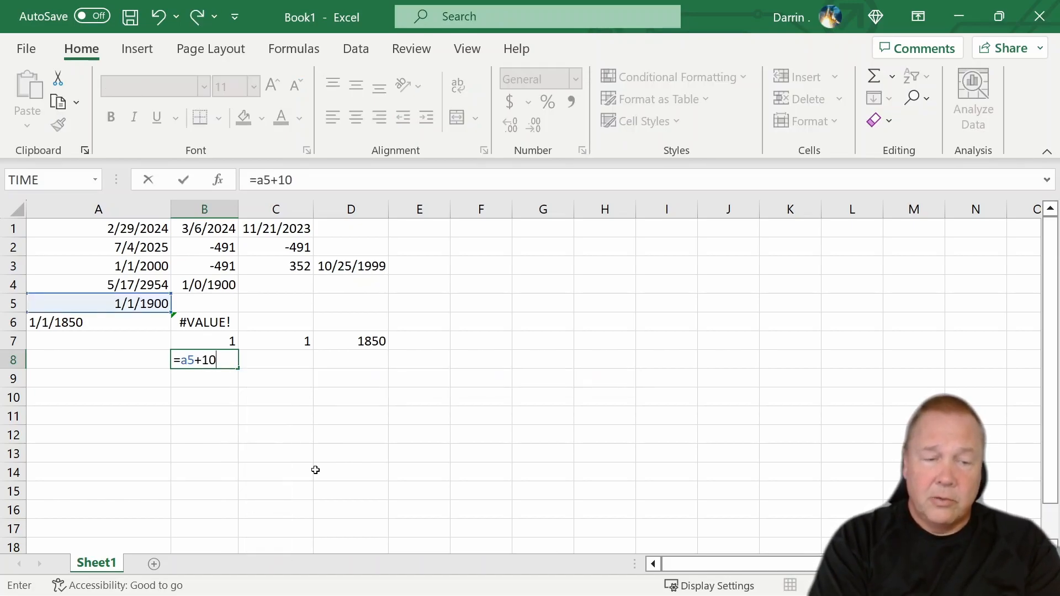
key(Return)
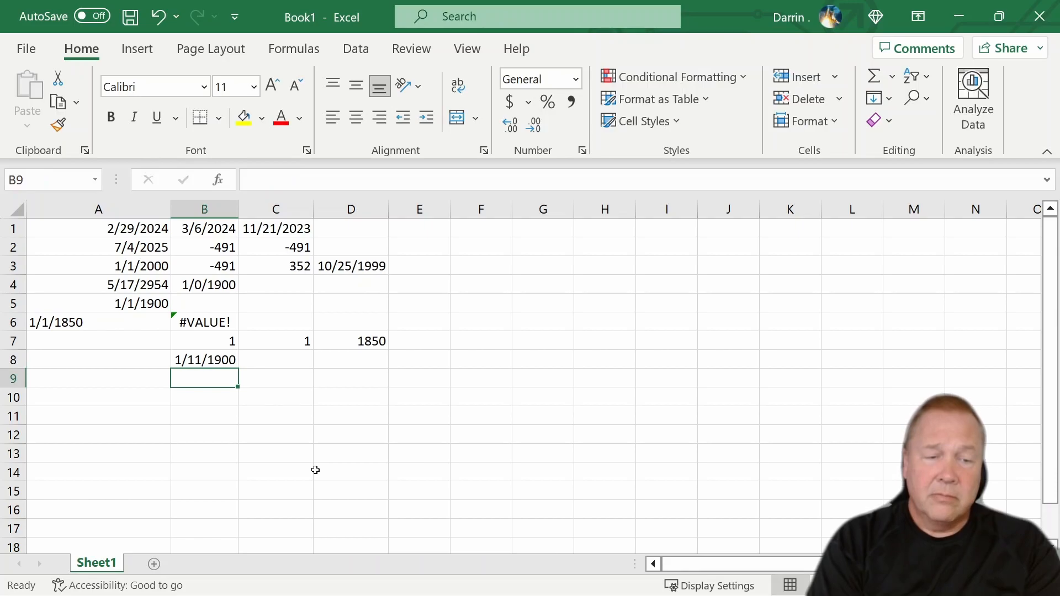
Enter =A5-10 in cell B9 to subtract ten days from the 1/1/1900 date.
text(=)
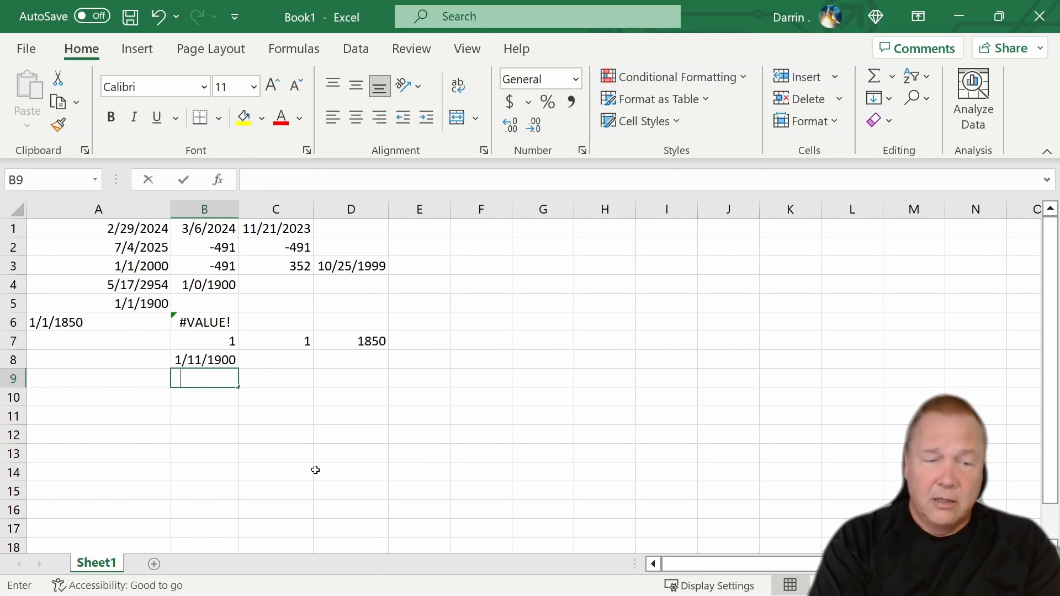
text(a)
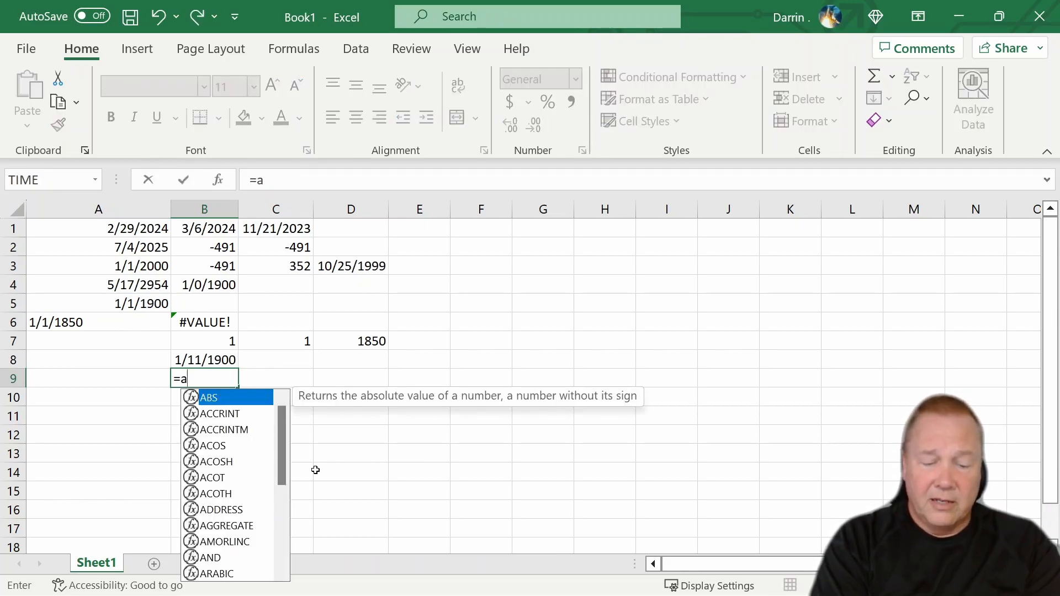
text(5-10)
key(Return)
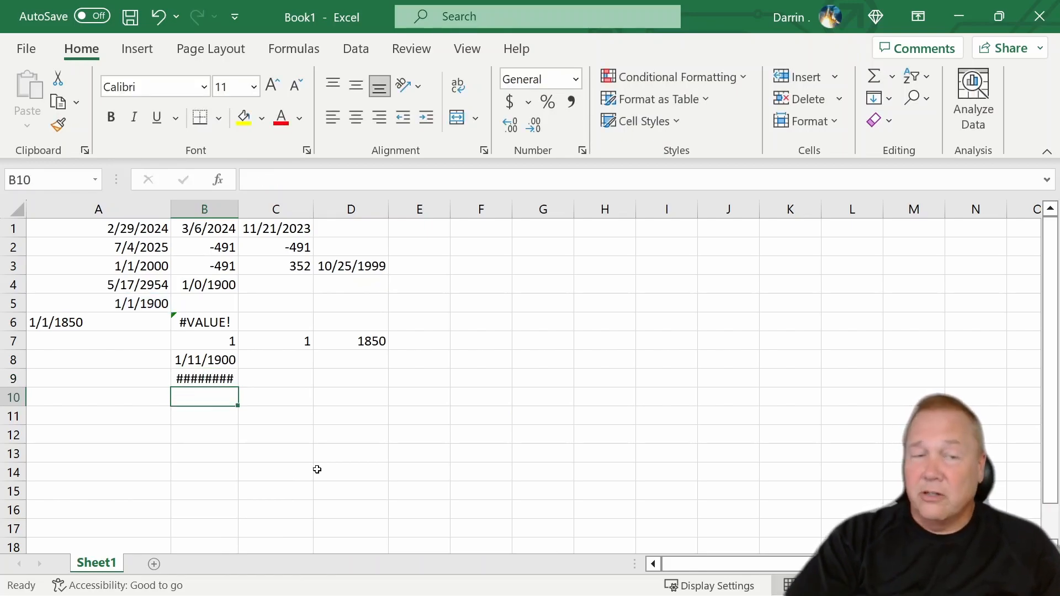
Widen column B greatly to test how B9 displays, narrow it to slightly wider than its original width, and select B9.
mouse_move(226, 381)
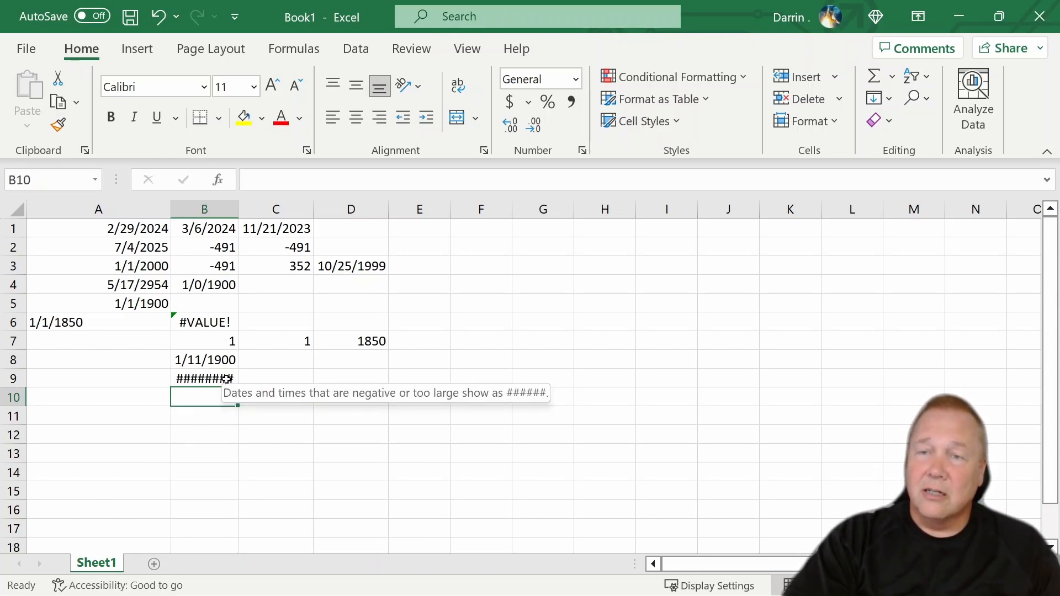
drag(240, 205, 861, 217)
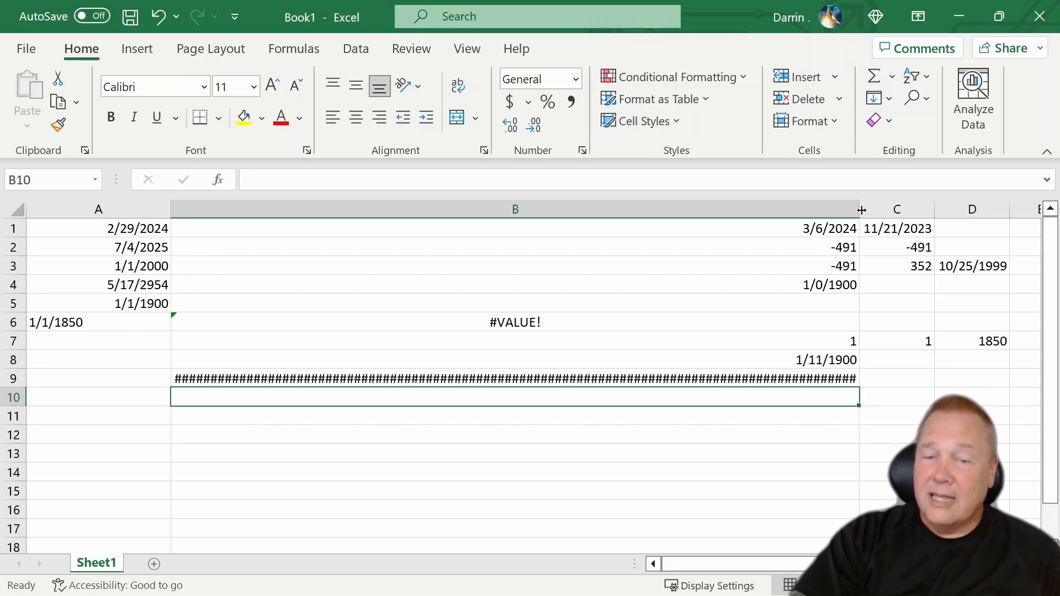
drag(861, 210, 261, 200)
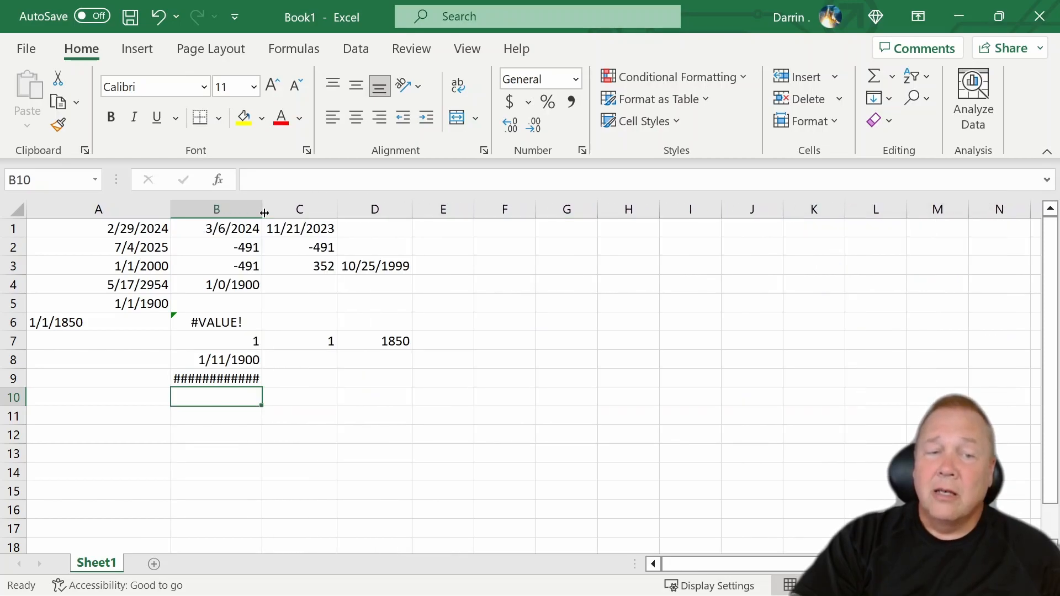
click(232, 379)
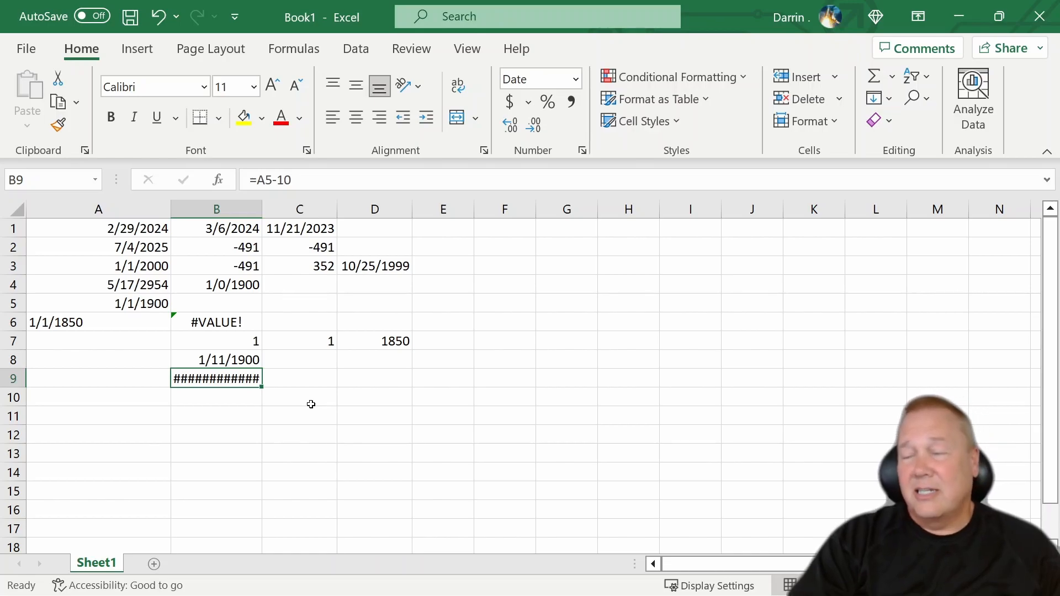